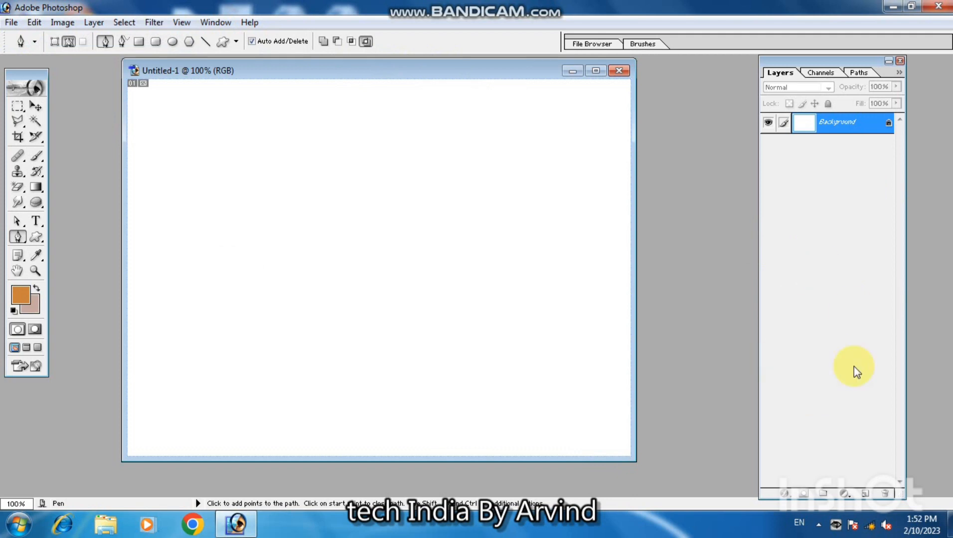
# Add a new layer and draw the four-petal ornament custom shape as a path near the top middle of the canvas.
pyautogui.click(865, 496)
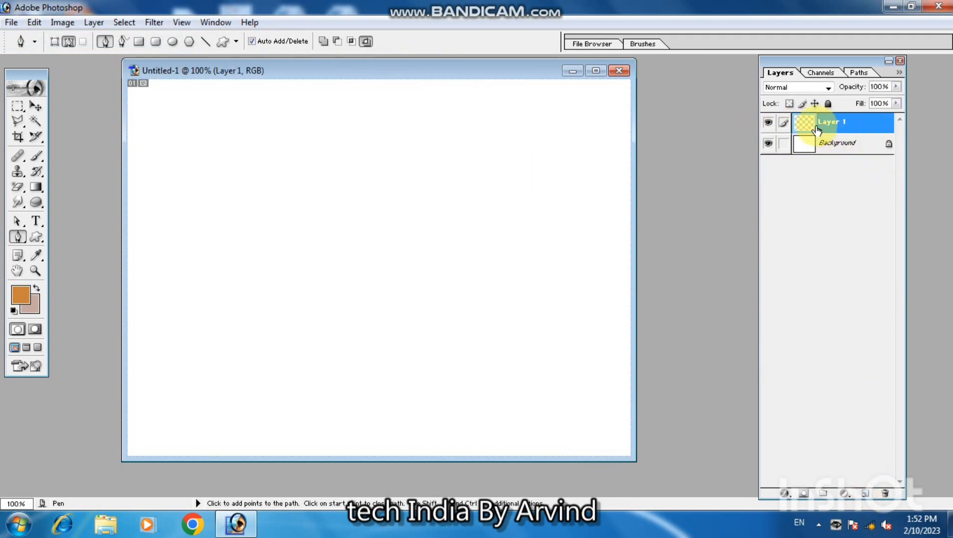
pyautogui.rightClick(37, 239)
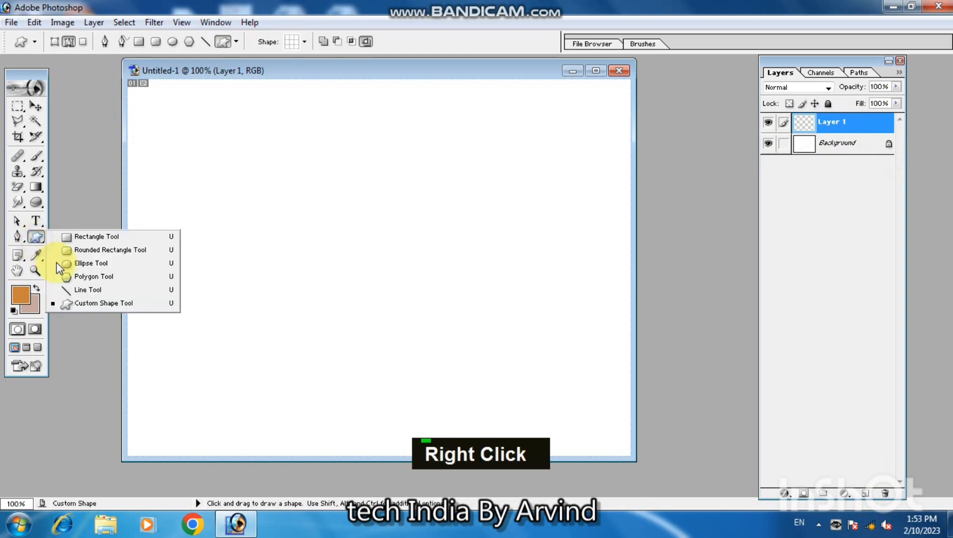
pyautogui.click(72, 304)
pyautogui.click(304, 43)
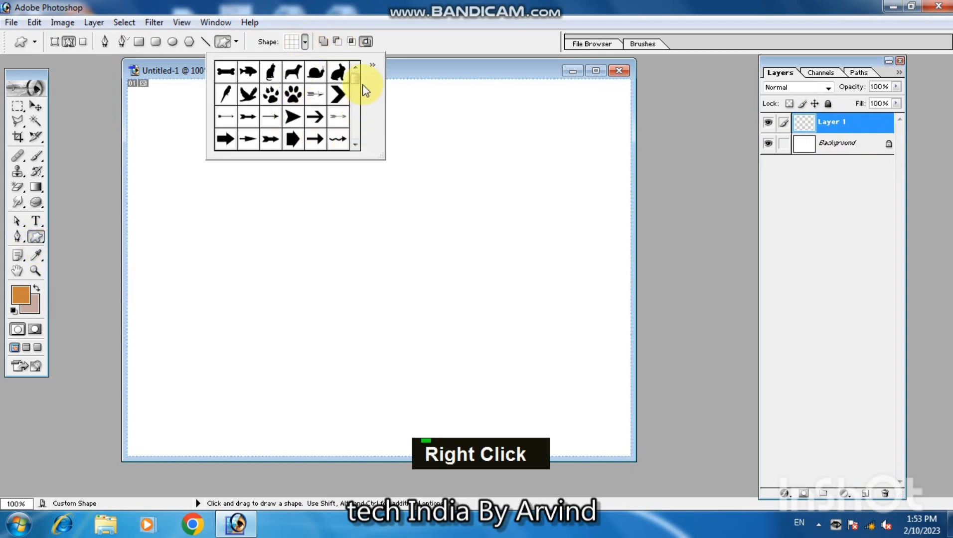
pyautogui.scroll(-5, 359, 100)
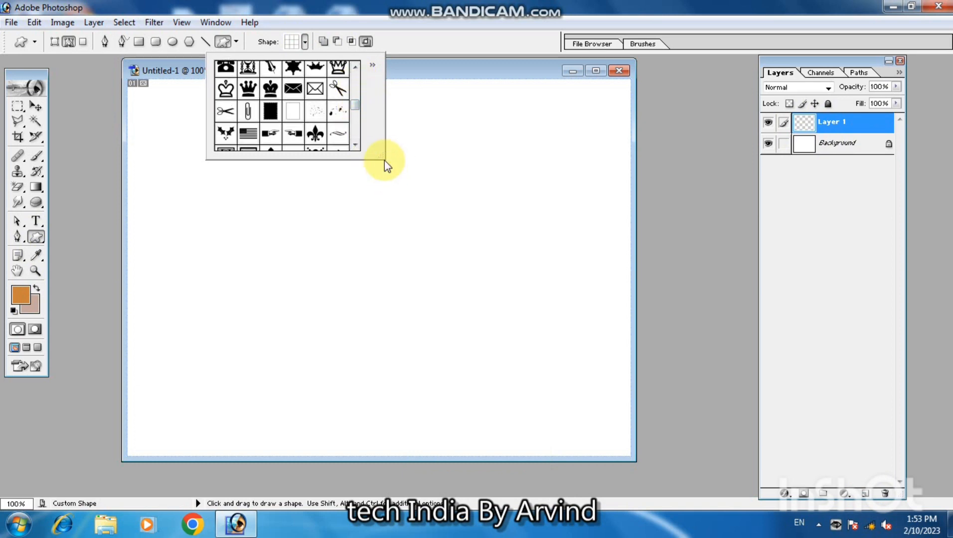
pyautogui.moveTo(384, 160); pyautogui.dragTo(515, 323)
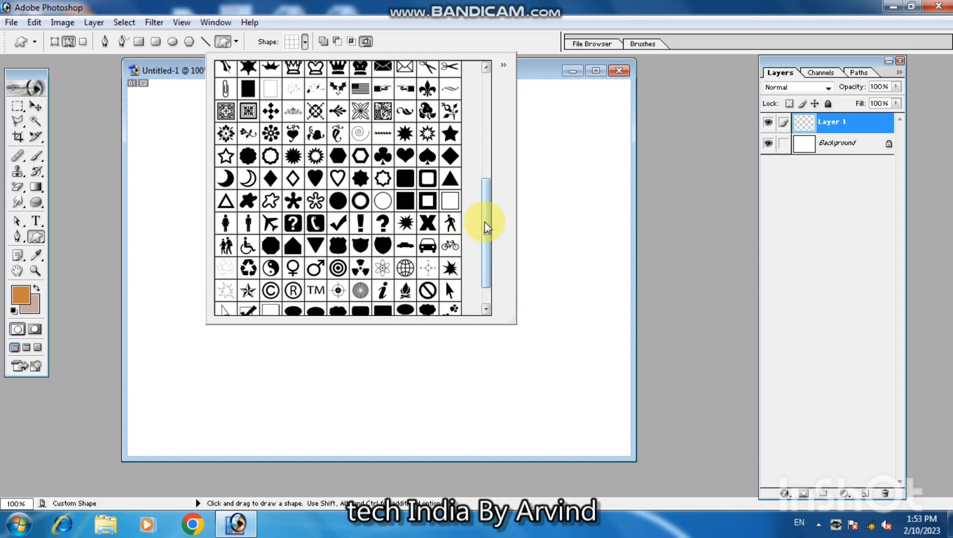
pyautogui.moveTo(484, 219)
pyautogui.mouseDown()
pyautogui.moveTo(487, 252)
pyautogui.moveTo(486, 218)
pyautogui.mouseUp()
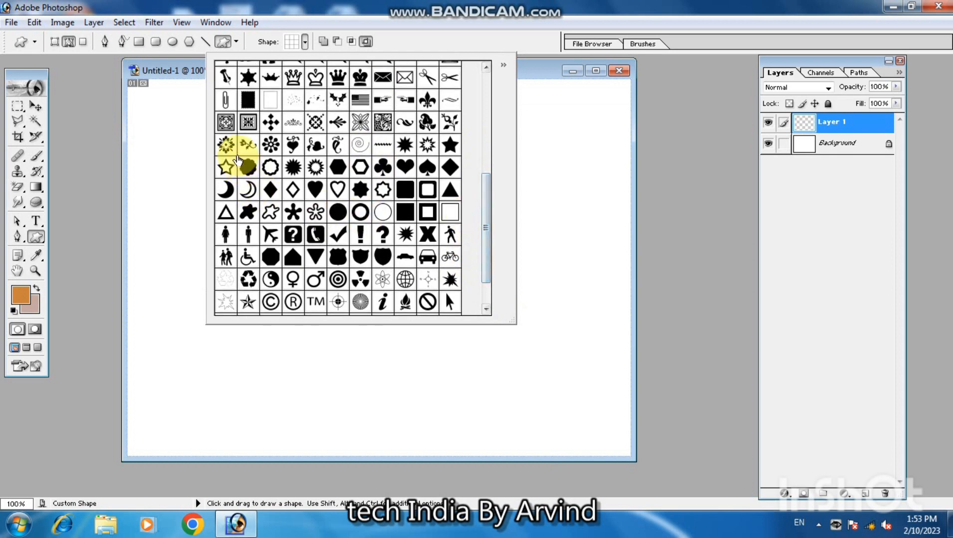
pyautogui.click(227, 147)
pyautogui.click(553, 133)
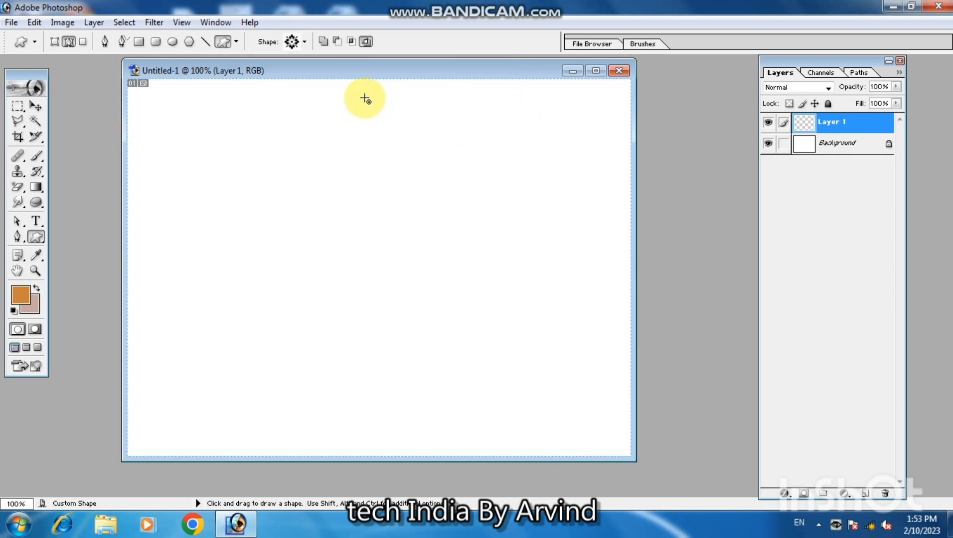
pyautogui.moveTo(365, 95); pyautogui.dragTo(415, 142)
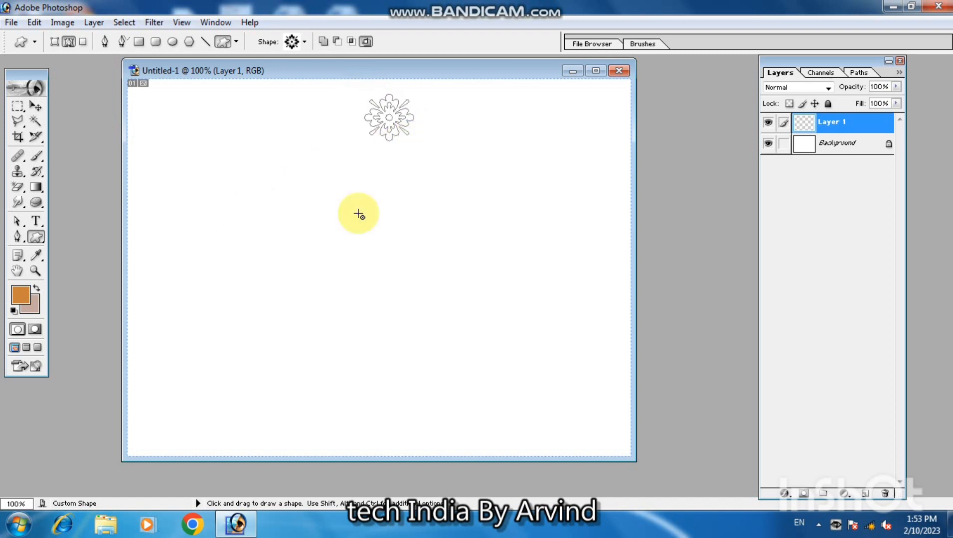
# Show the rulers and place a vertical guide at 5 and a horizontal guide at about 3.75 through the canvas centre.
pyautogui.moveTo(629, 460); pyautogui.dragTo(663, 476)
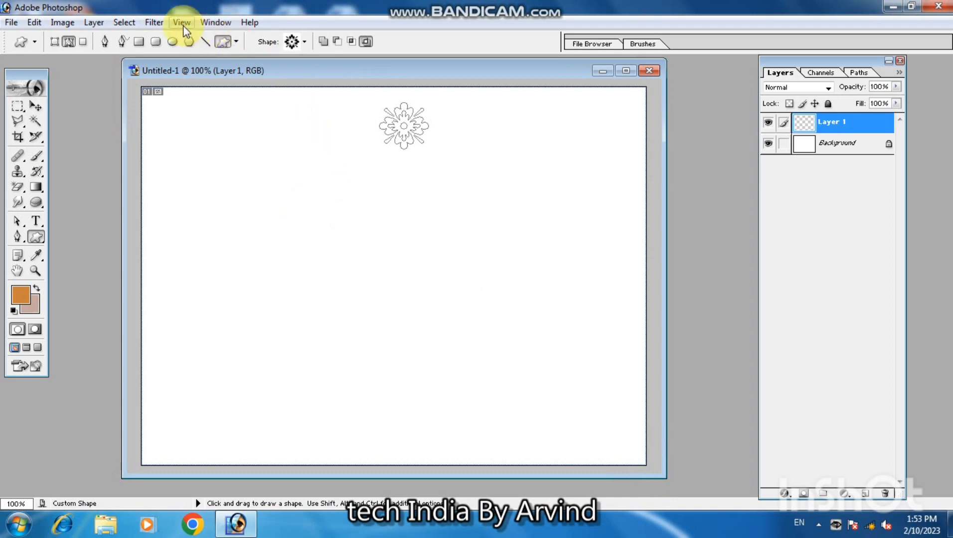
pyautogui.hotkey('ctrl', 'r')
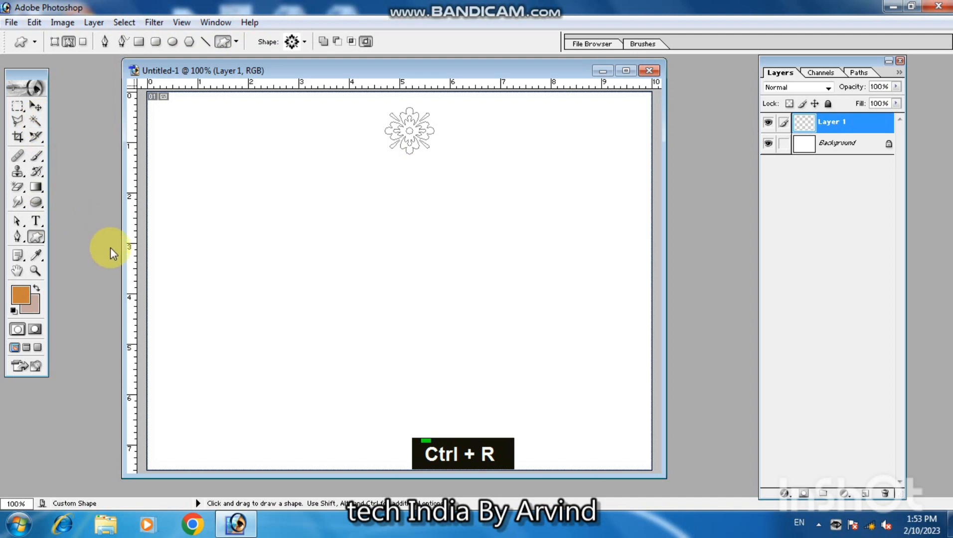
pyautogui.moveTo(134, 263); pyautogui.dragTo(399, 259)
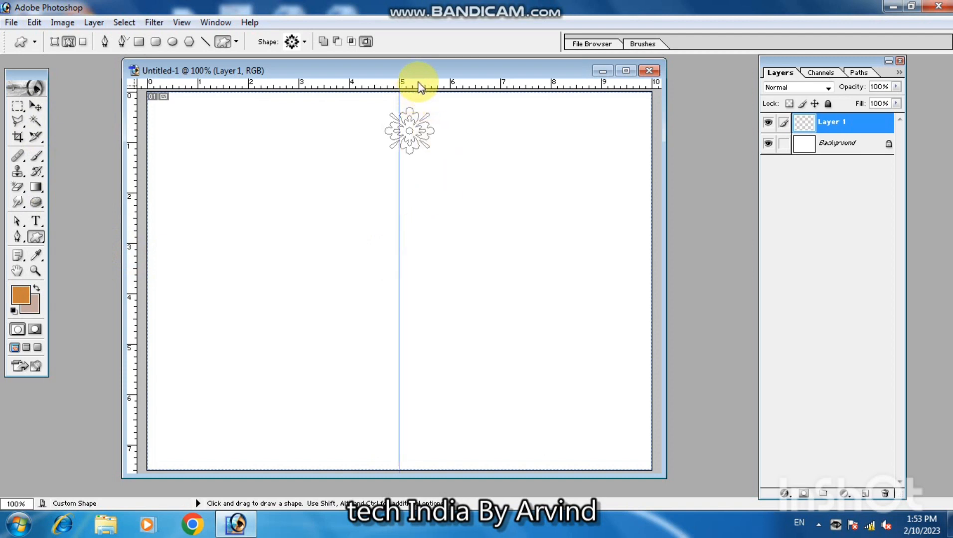
pyautogui.moveTo(418, 86); pyautogui.dragTo(434, 282)
# Draw the ornament as an orange shape layer at the canvas's upper edge, centred on the vertical guide.
pyautogui.click(36, 106)
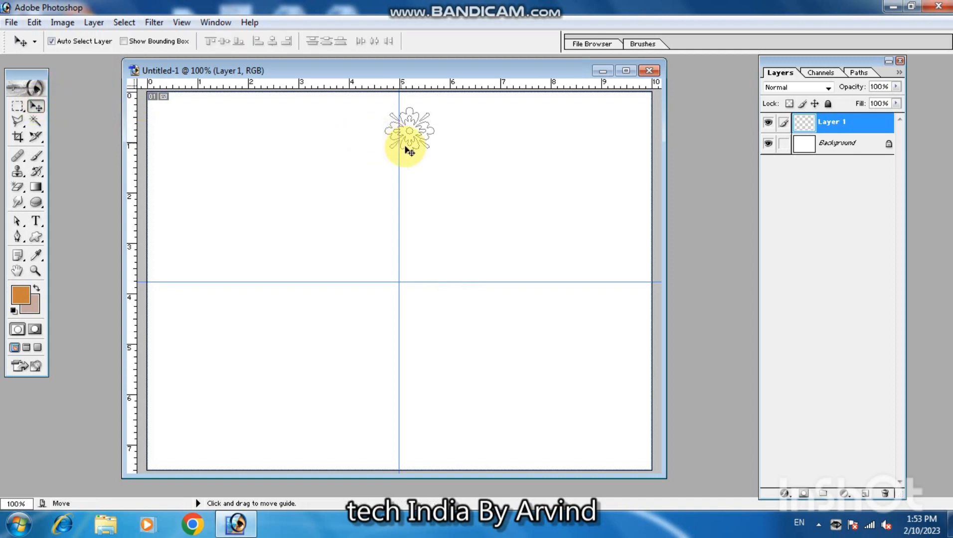
pyautogui.click(35, 237)
pyautogui.click(53, 41)
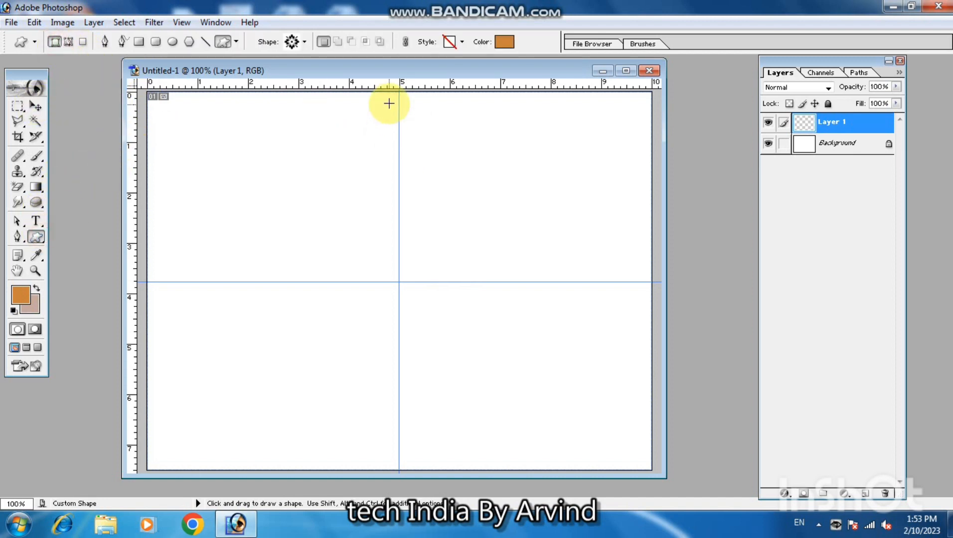
pyautogui.moveTo(380, 95); pyautogui.dragTo(414, 114)
pyautogui.click(40, 106)
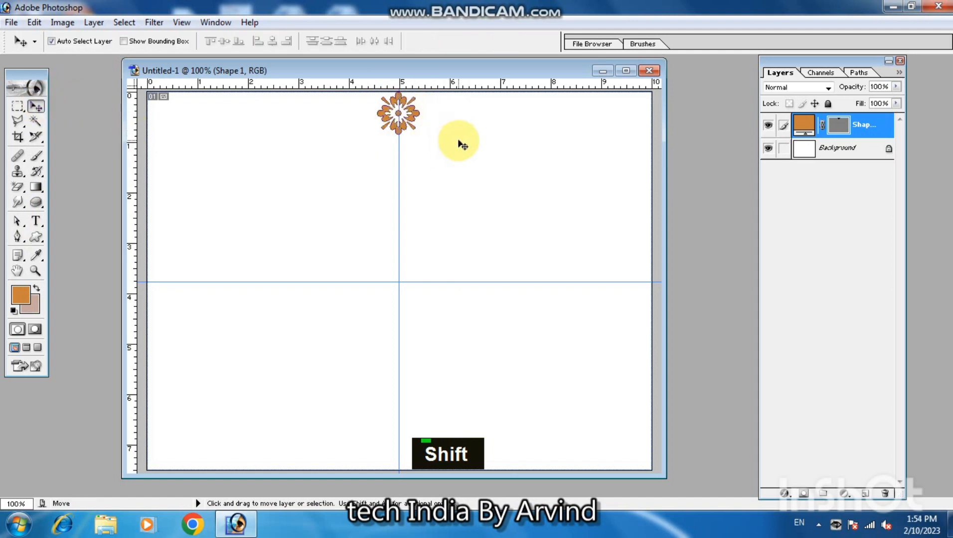
pyautogui.rightClick(35, 238)
pyautogui.click(82, 303)
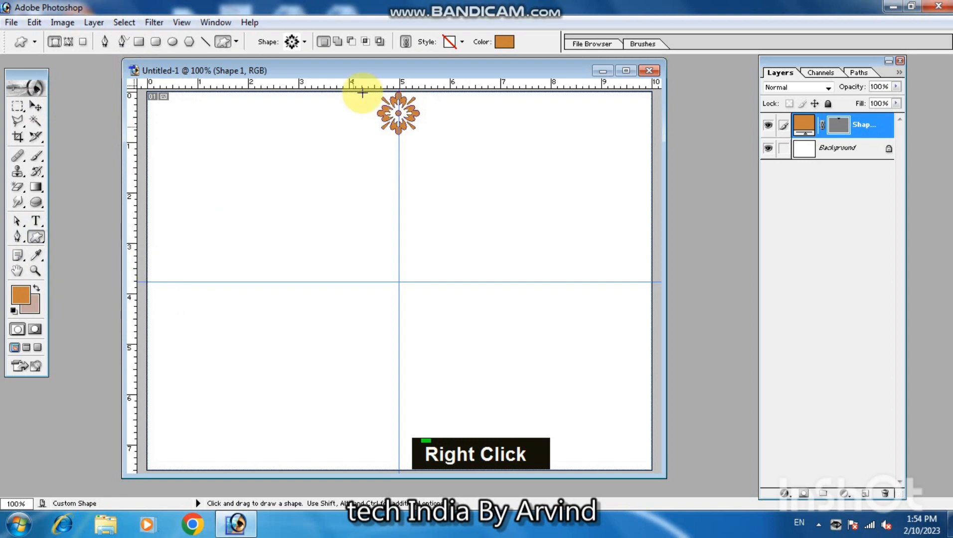
pyautogui.click(304, 42)
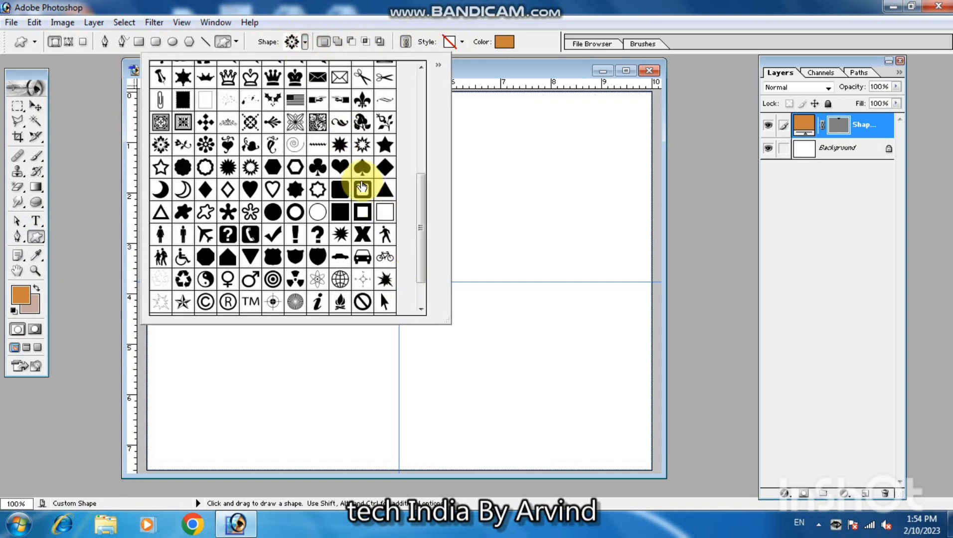
pyautogui.click(206, 152)
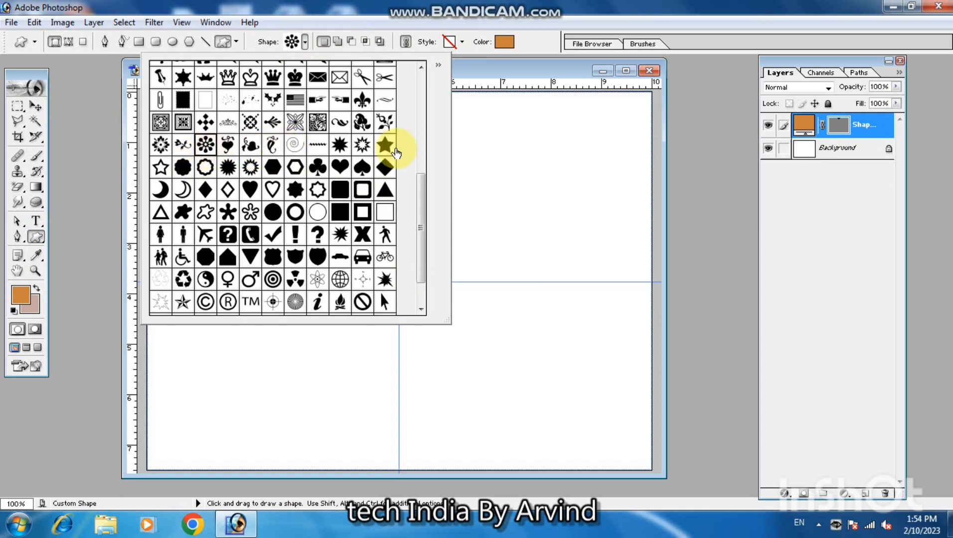
pyautogui.click(481, 137)
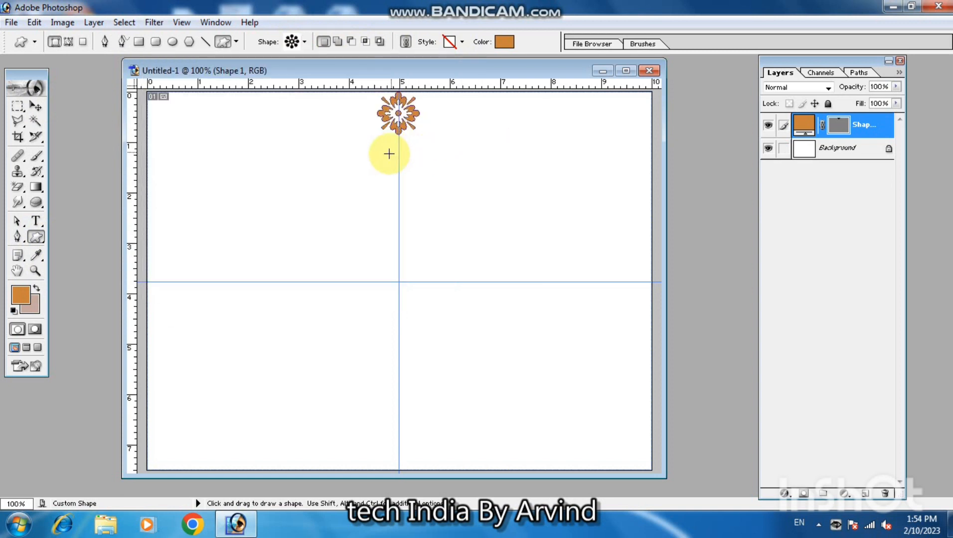
pyautogui.moveTo(382, 150); pyautogui.dragTo(425, 199)
pyautogui.click(35, 106)
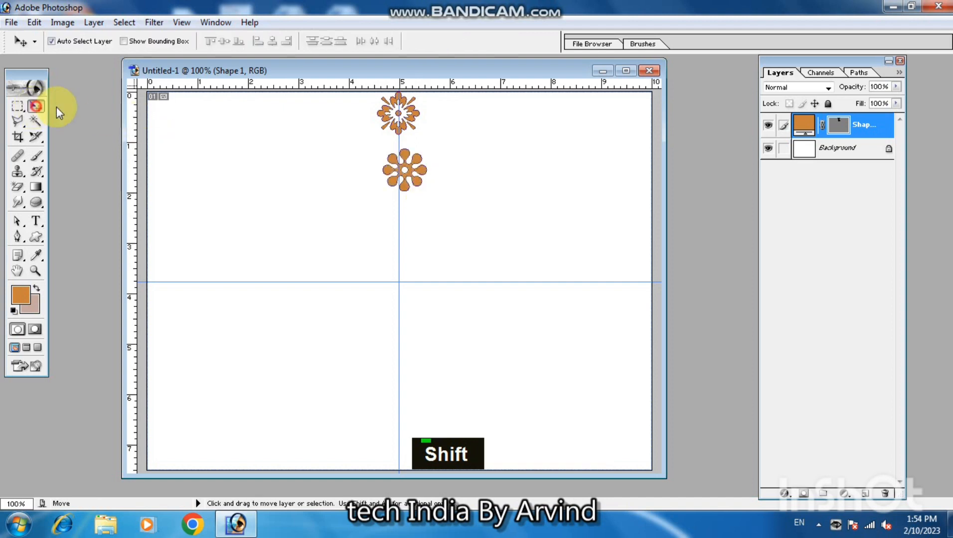
pyautogui.doubleClick(407, 172)
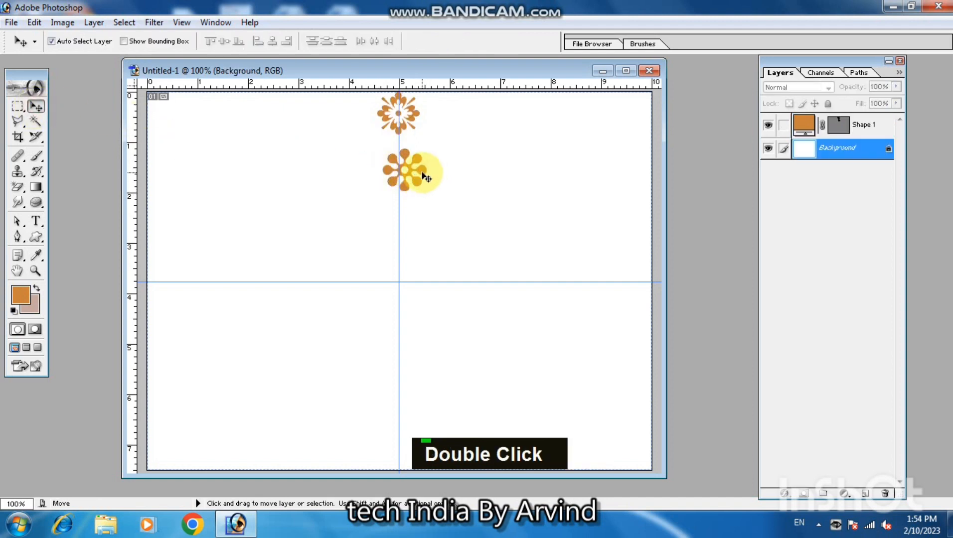
pyautogui.click(425, 177)
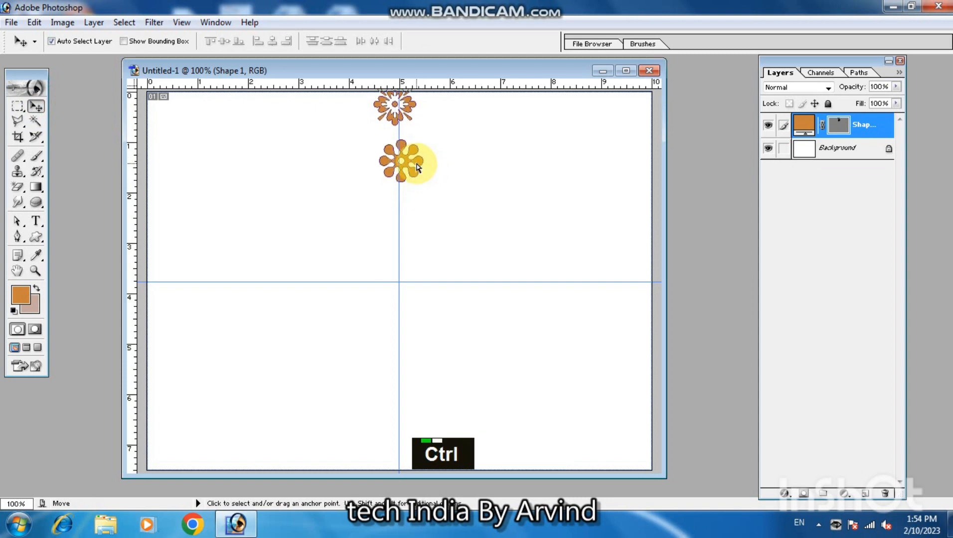
pyautogui.hotkey('ctrl', 'z')
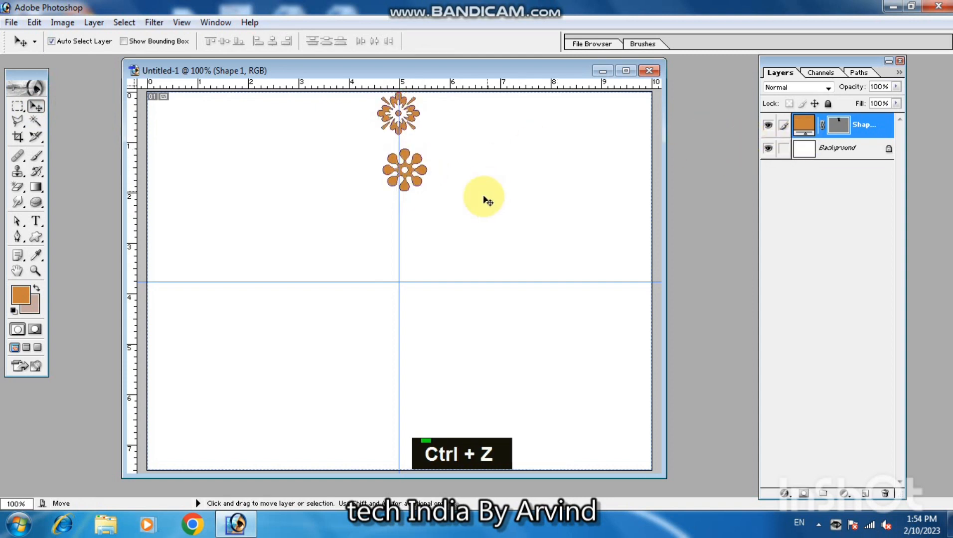
pyautogui.hotkey('ctrl', 'z')
pyautogui.hotkey('ctrl', 'z')
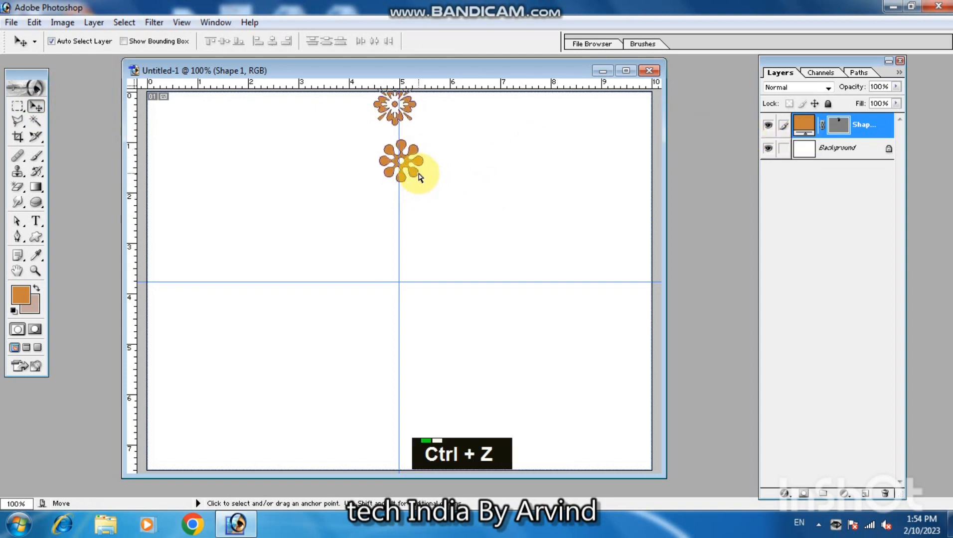
pyautogui.hotkey('ctrl', 'alt', 'z')
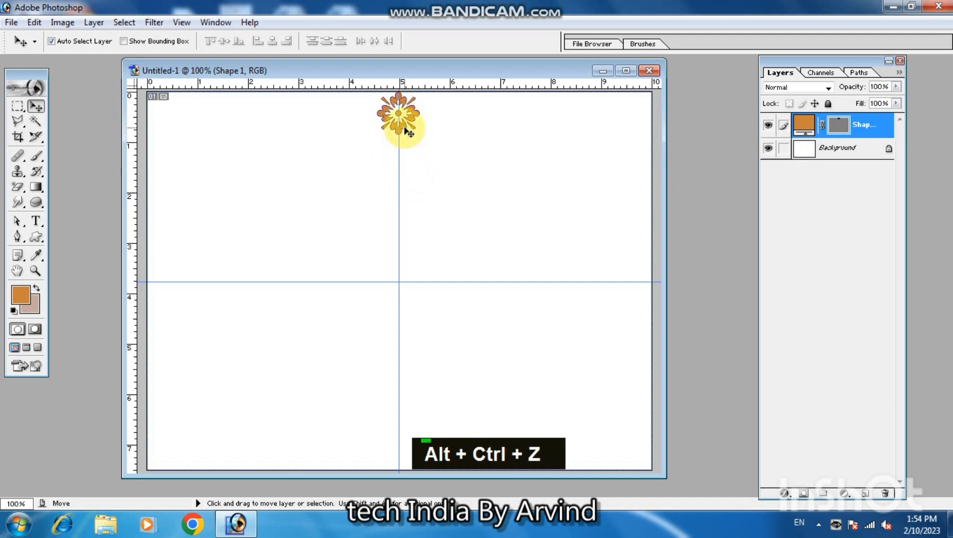
# Copy the orange ornament three times down the vertical guide and link all four shape layers.
pyautogui.moveTo(407, 132); pyautogui.dragTo(402, 255)
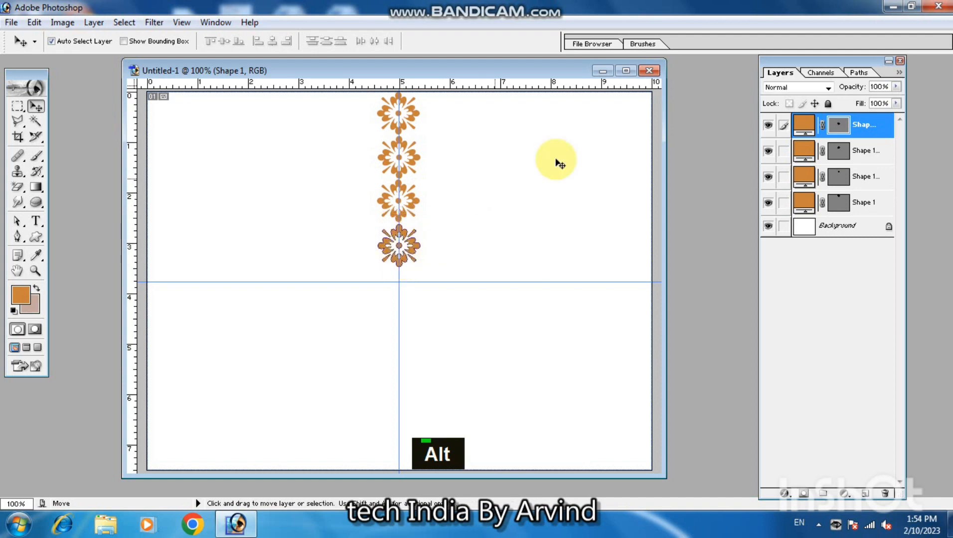
pyautogui.keyDown('shift'); pyautogui.click(858, 203); pyautogui.keyUp('shift')
pyautogui.keyDown('shift'); pyautogui.click(864, 131); pyautogui.keyUp('shift')
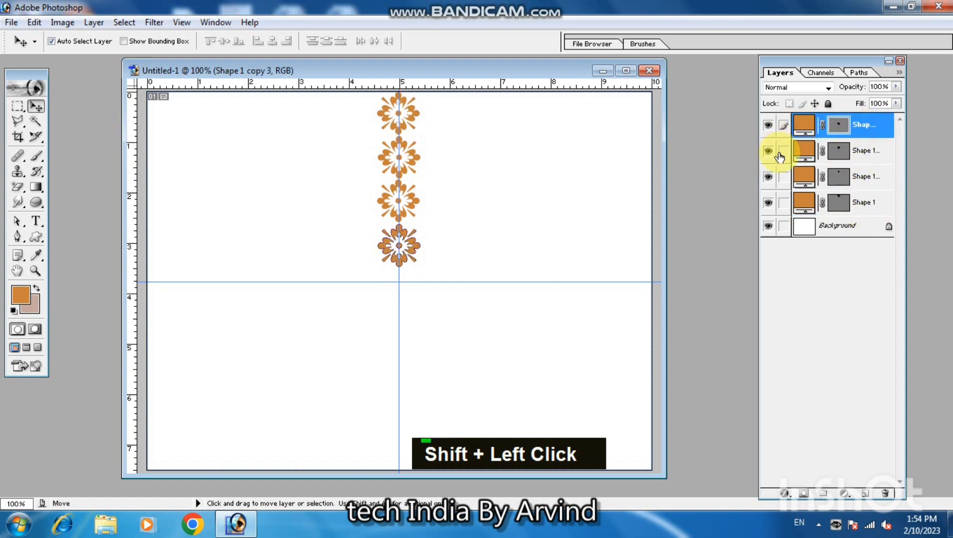
pyautogui.click(784, 177)
pyautogui.click(784, 202)
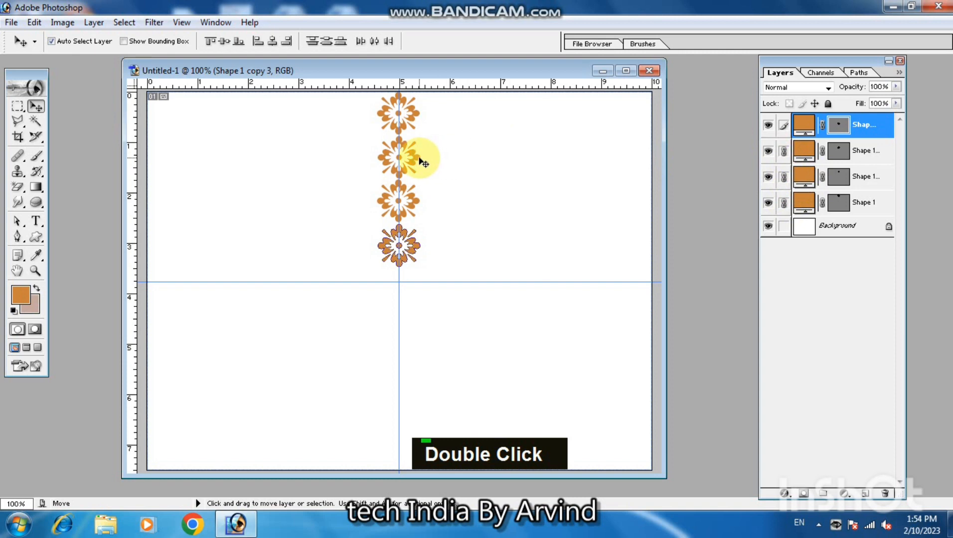
# Apply a Perspective transform that tapers the ornament column toward its lower end, and merge the linked layers.
pyautogui.hotkey('ctrl', 't')
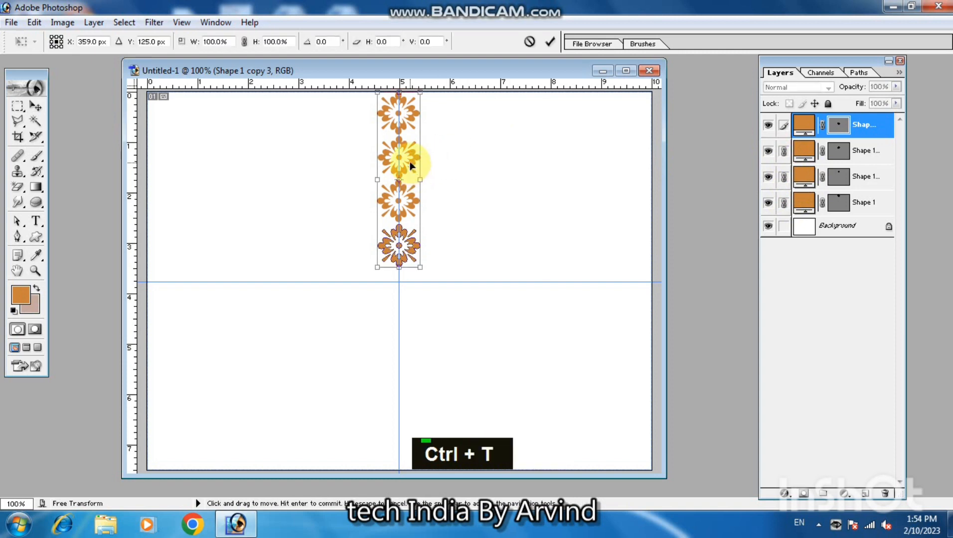
pyautogui.rightClick(412, 165)
pyautogui.click(444, 258)
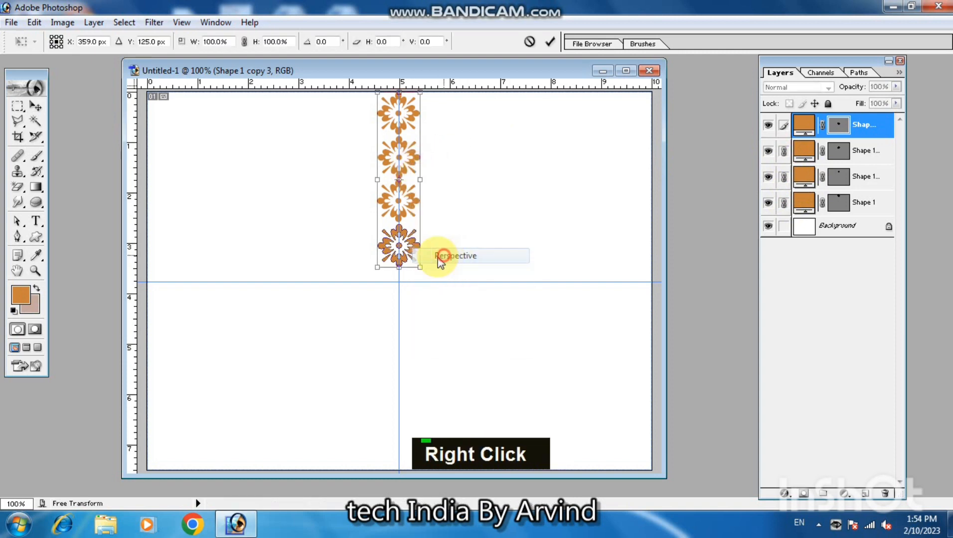
pyautogui.moveTo(418, 268); pyautogui.dragTo(407, 270)
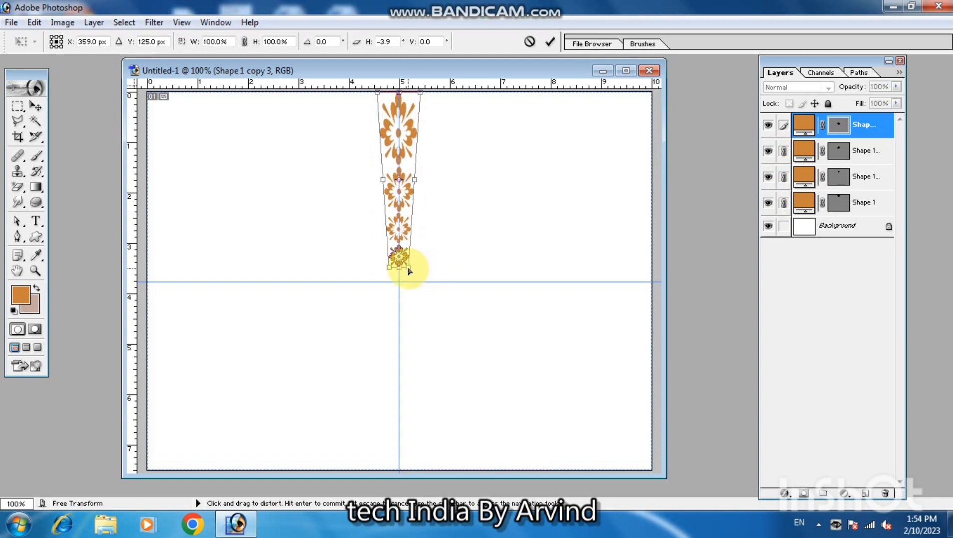
pyautogui.press('Return')
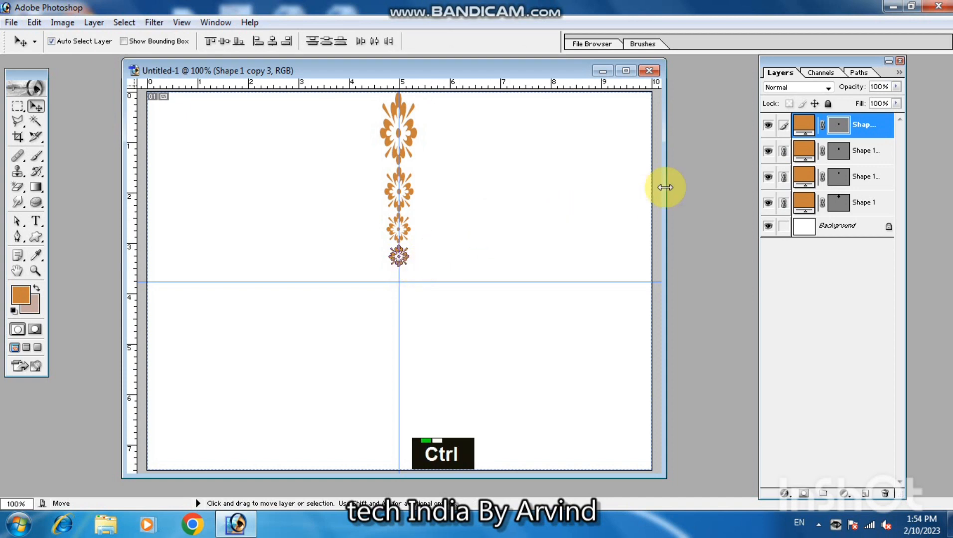
pyautogui.hotkey('ctrl', 'e')
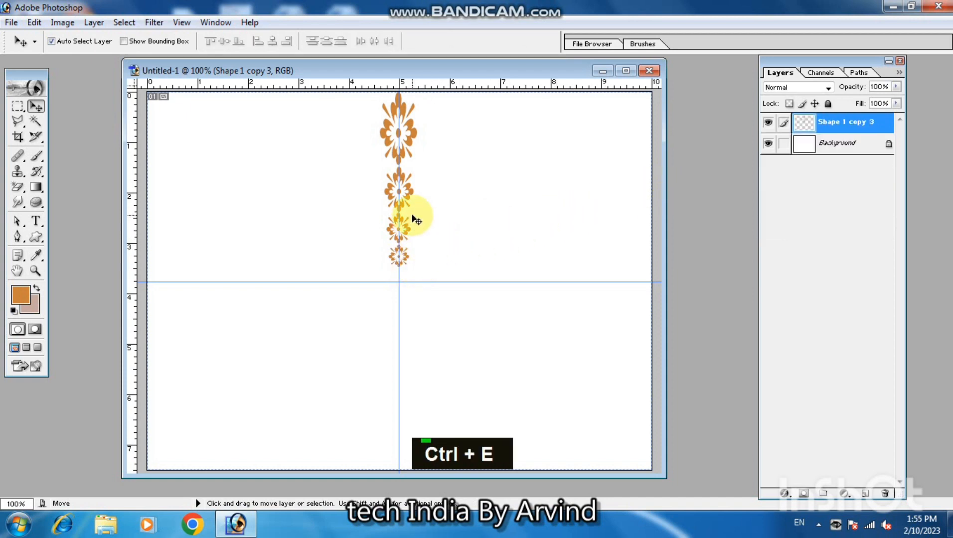
# Duplicate the ornament column layer and rotate the copy 20° with its transform reference point at the guides' intersection.
pyautogui.hotkey('ctrl', 'j')
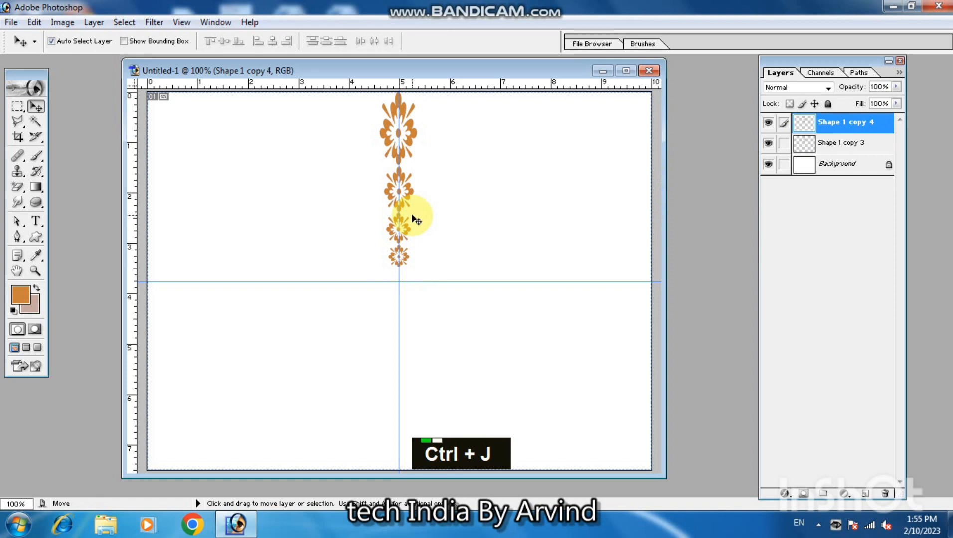
pyautogui.hotkey('ctrl', 't')
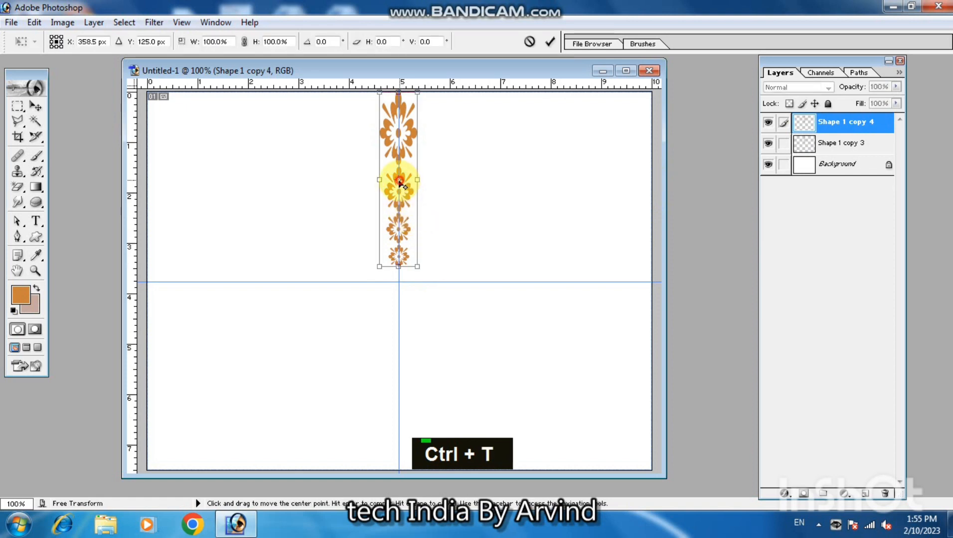
pyautogui.moveTo(401, 185); pyautogui.dragTo(400, 262)
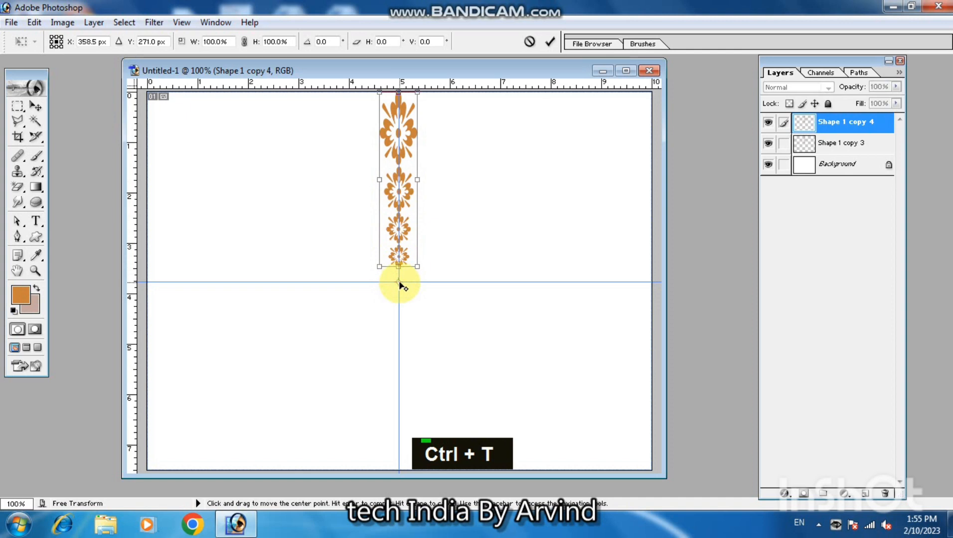
pyautogui.doubleClick(329, 42)
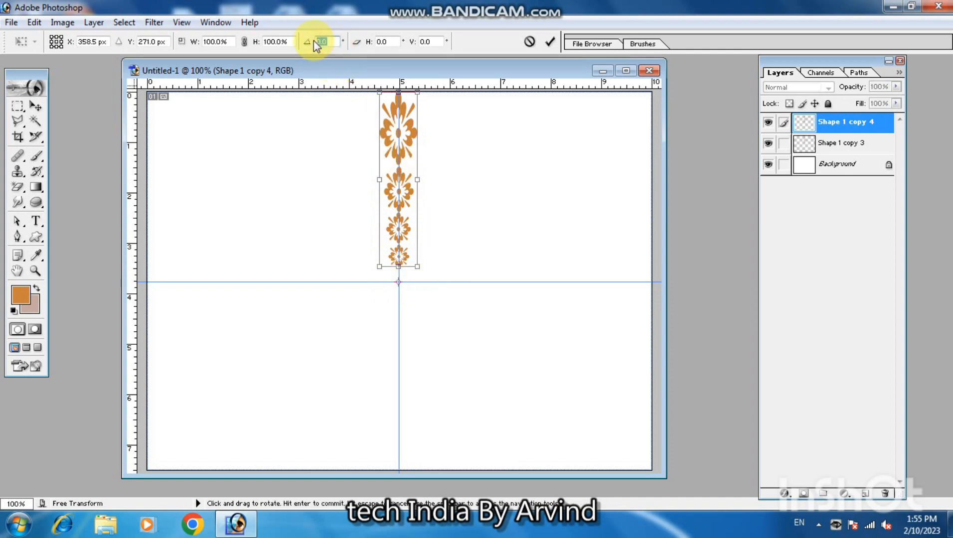
pyautogui.write('20')
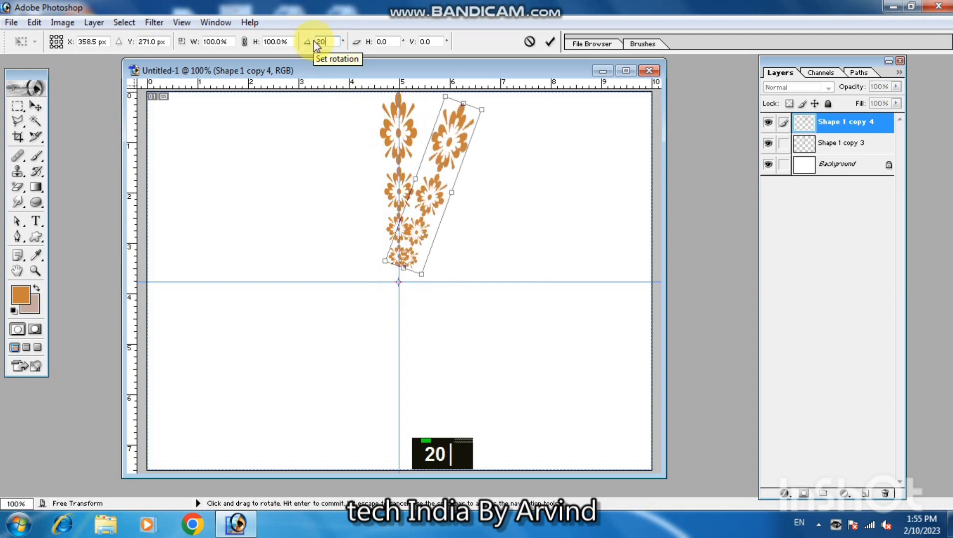
pyautogui.press('Return')
pyautogui.press('Return')
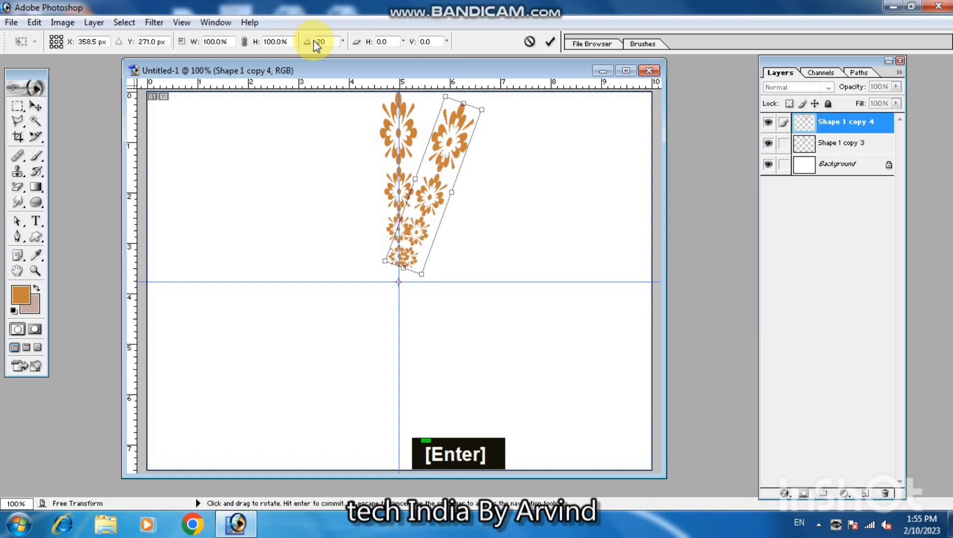
# Repeat the rotation on new copies 16 times so the ornament columns form a full circle around the canvas centre.
pyautogui.press('ctrl')
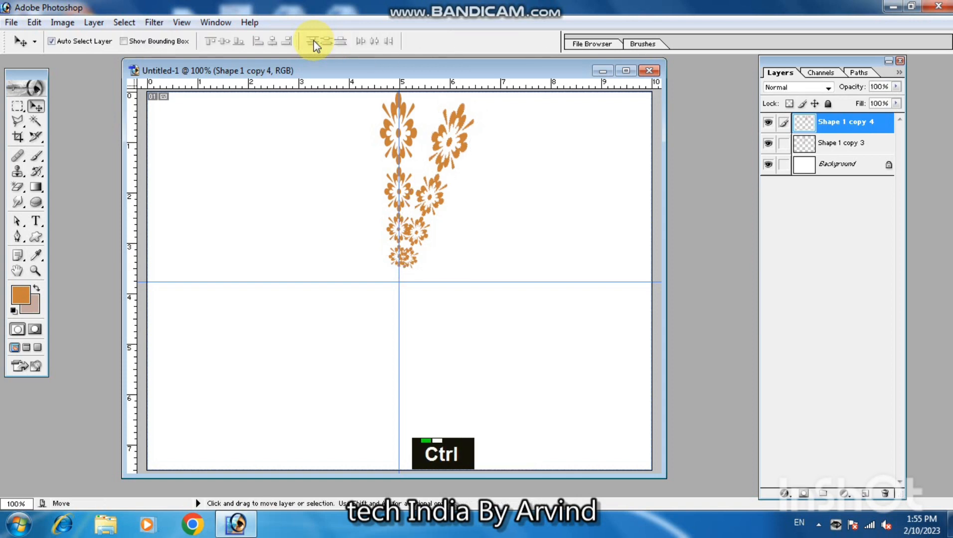
pyautogui.press('alt')
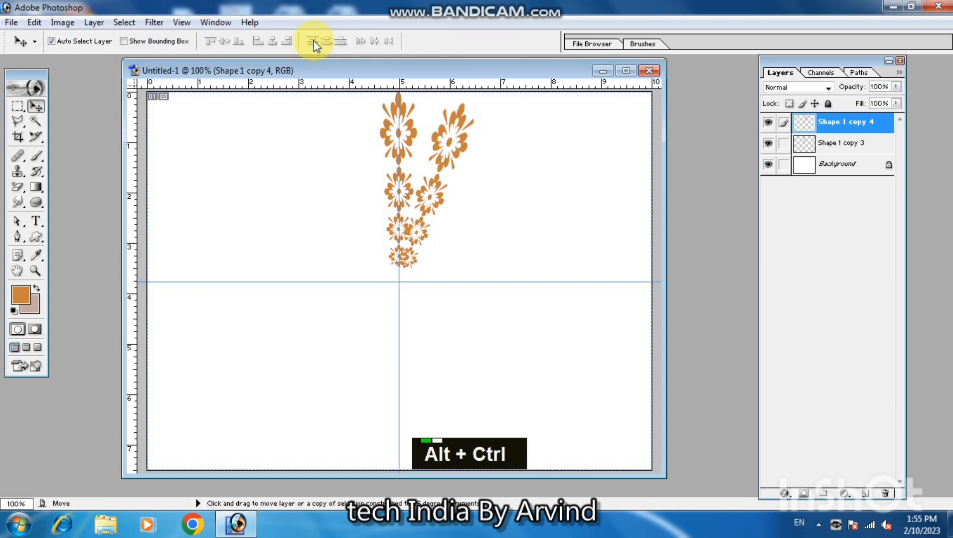
pyautogui.press('shift')
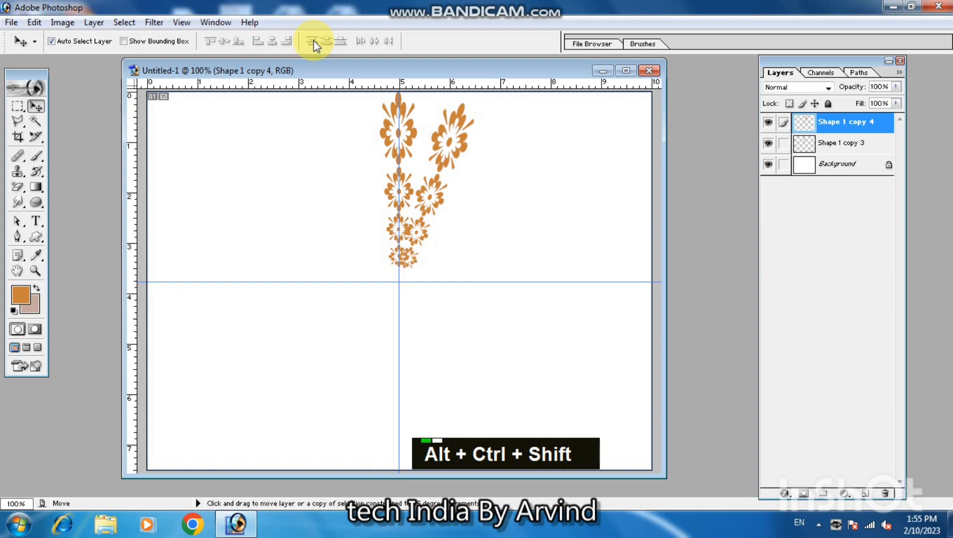
pyautogui.hotkey('ctrl', 'alt', 'shift', 't')
pyautogui.hotkey('ctrl', 'alt', 'shift', 't')
pyautogui.hotkey('ctrl', 'alt', 'shift', 't')
pyautogui.hotkey('ctrl', 'alt', 'shift', 't')
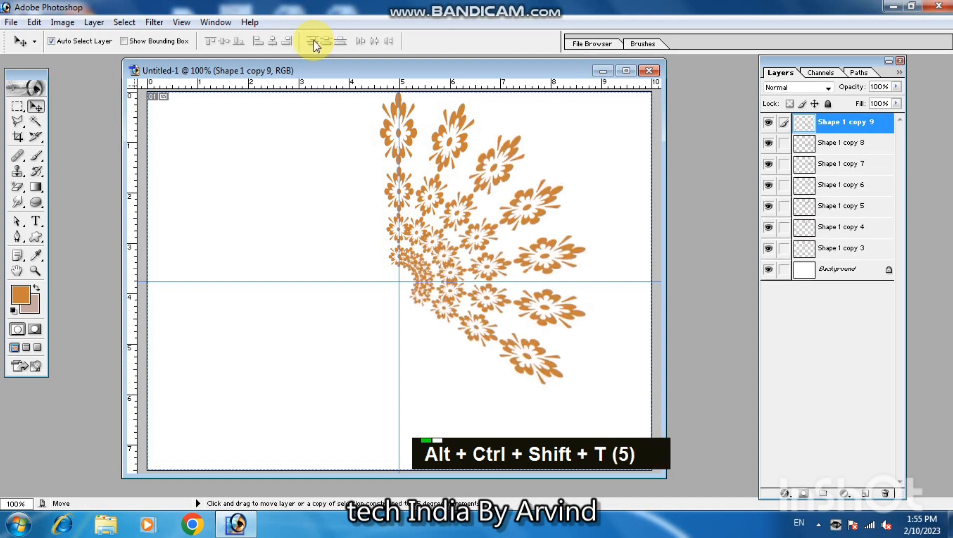
pyautogui.hotkey('ctrl', 'alt', 'shift', 't')
pyautogui.hotkey('ctrl', 'alt', 'shift', 't')
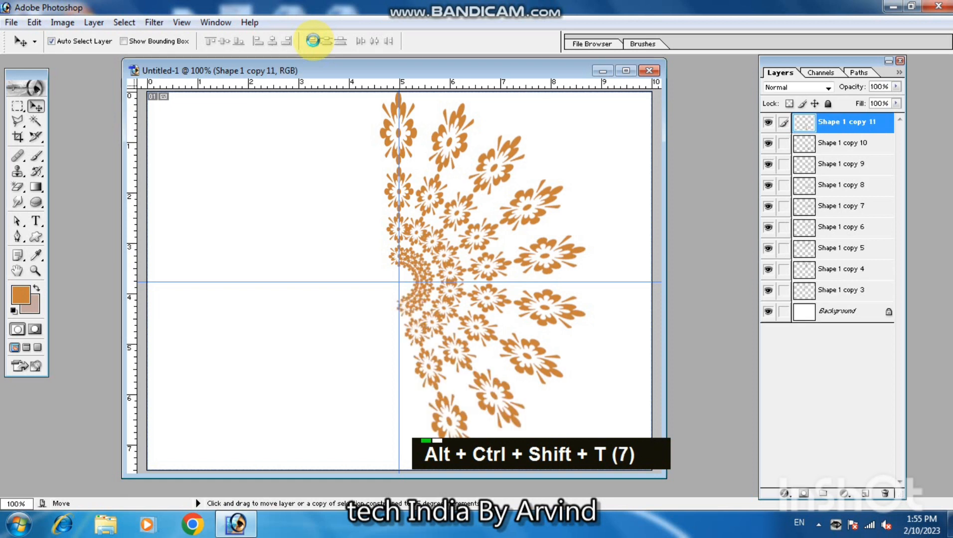
pyautogui.hotkey('ctrl', 'alt', 'shift', 't')
pyautogui.hotkey('ctrl', 'alt', 'shift', 't')
pyautogui.hotkey('ctrl', 'alt', 'shift', 't')
pyautogui.hotkey('ctrl', 'alt', 'shift', 't')
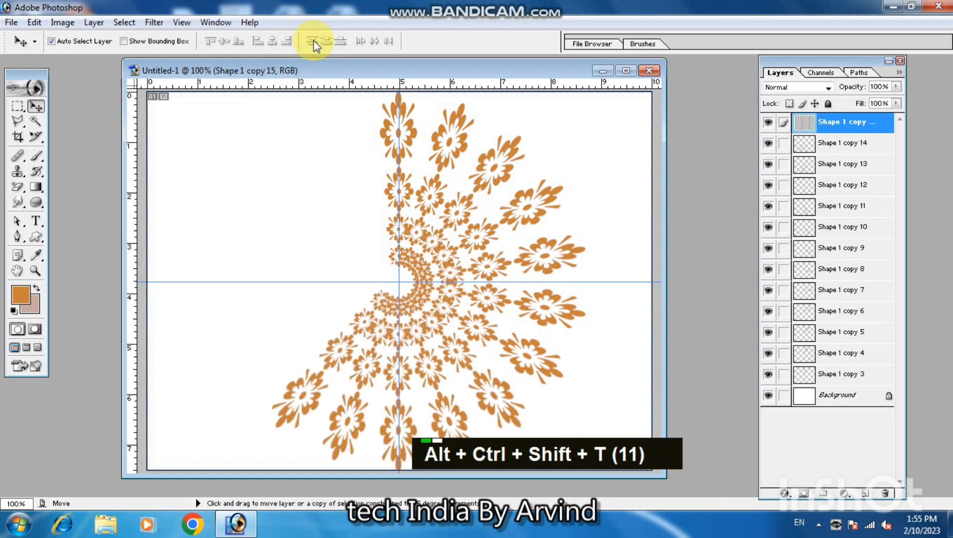
pyautogui.hotkey('ctrl', 'alt', 'shift', 't')
pyautogui.hotkey('ctrl', 'alt', 'shift', 't')
pyautogui.hotkey('ctrl', 'alt', 'shift', 't')
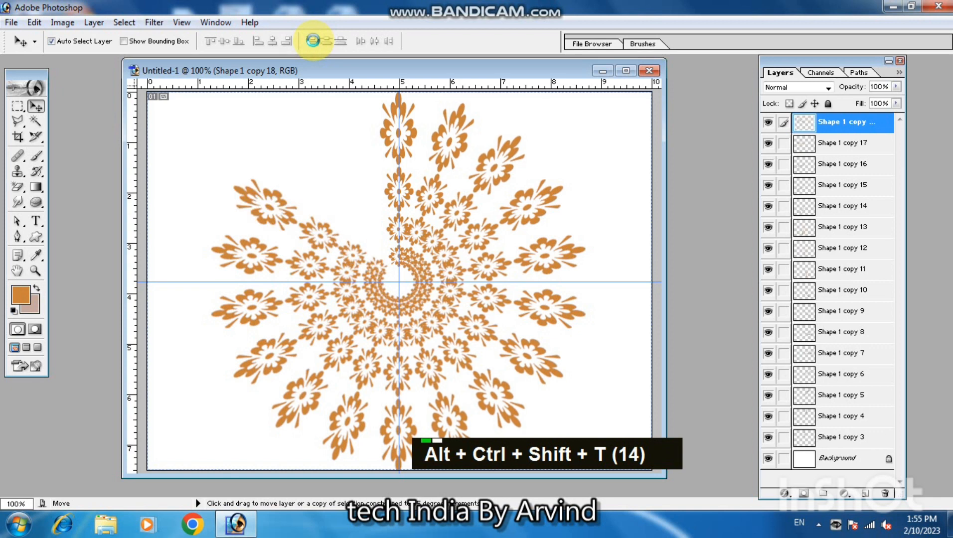
pyautogui.hotkey('ctrl', 'alt', 'shift', 't')
pyautogui.hotkey('ctrl', 'alt', 'shift', 't')
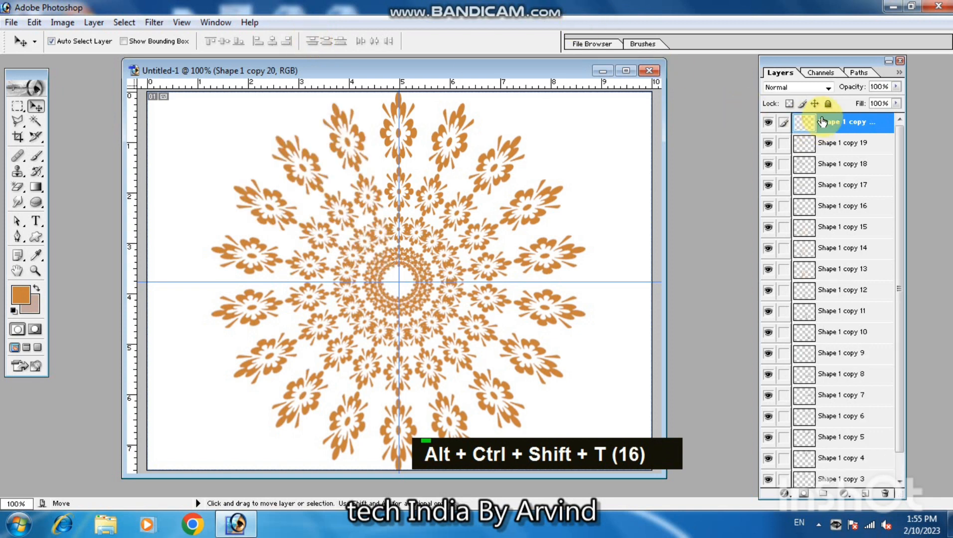
# Link and merge all the ornament column layers into one, and remove both guides from the canvas.
pyautogui.moveTo(785, 145); pyautogui.dragTo(783, 472)
pyautogui.scroll(-1, 810, 244)
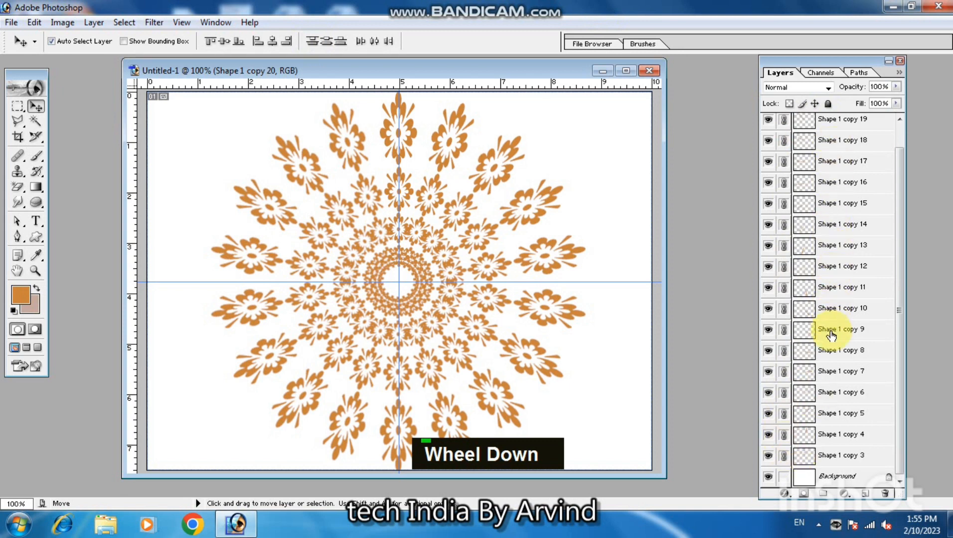
pyautogui.press('ctrl')
pyautogui.hotkey('ctrl', 'e')
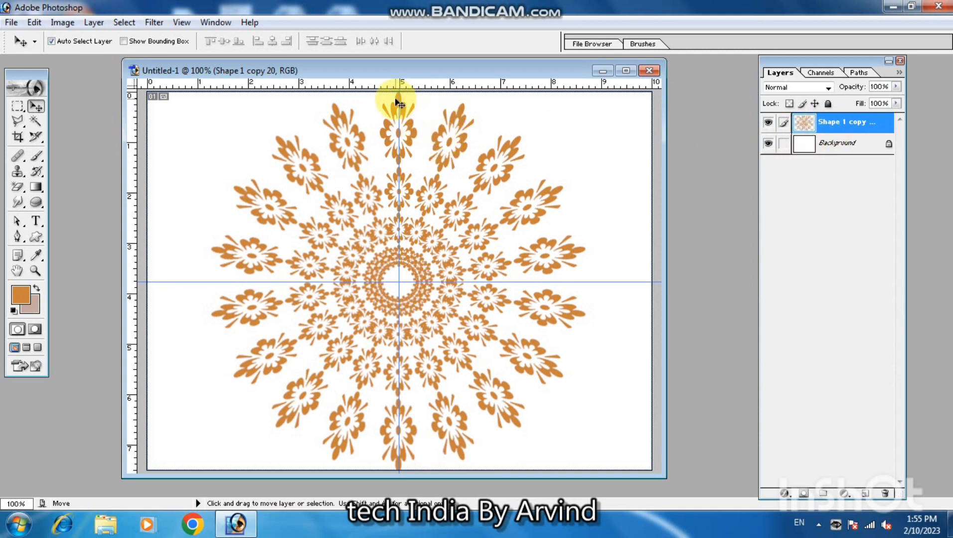
pyautogui.moveTo(397, 106); pyautogui.dragTo(136, 152)
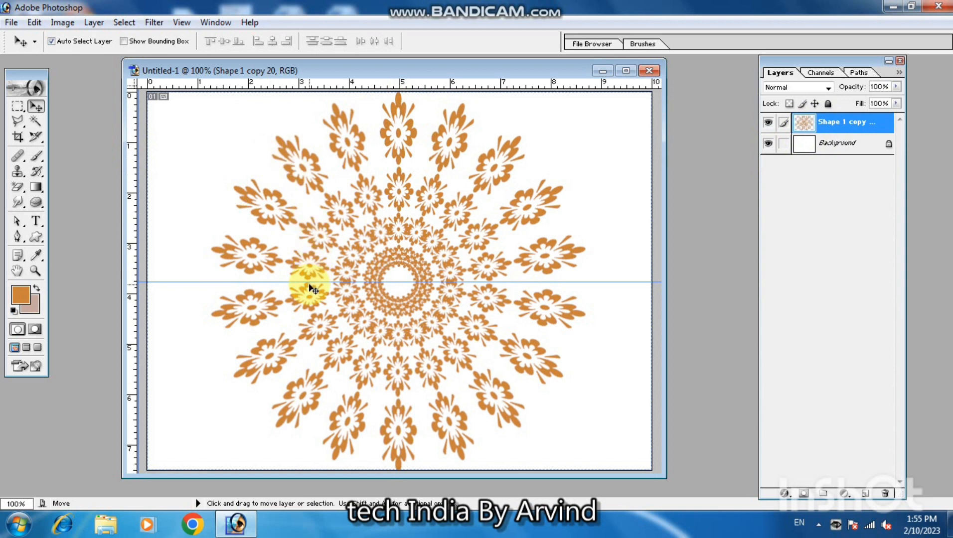
pyautogui.moveTo(309, 281); pyautogui.dragTo(312, 79)
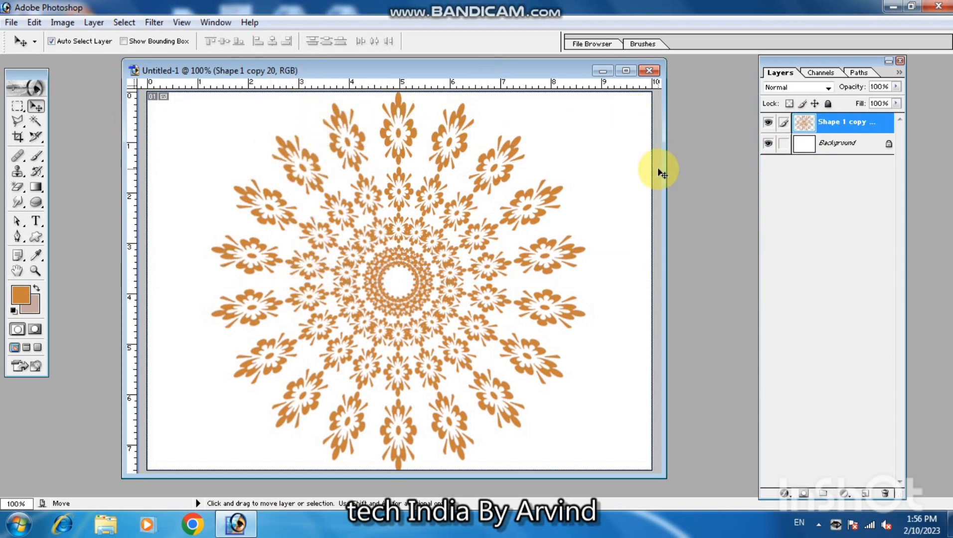
# Add a black (000000) outside Stroke of 1 px to the merged ornament layer through its blending options.
pyautogui.rightClick(833, 120)
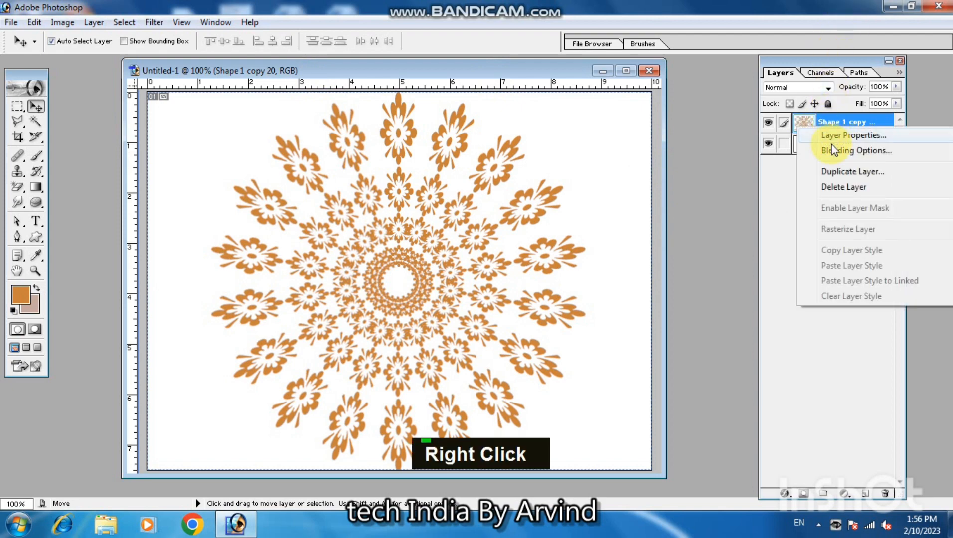
pyautogui.click(834, 151)
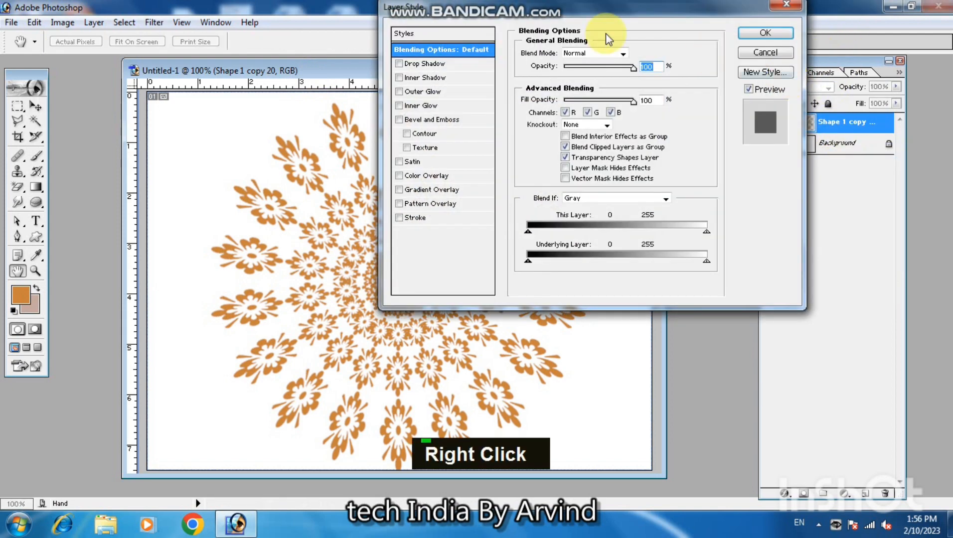
pyautogui.moveTo(583, 11); pyautogui.dragTo(744, 55)
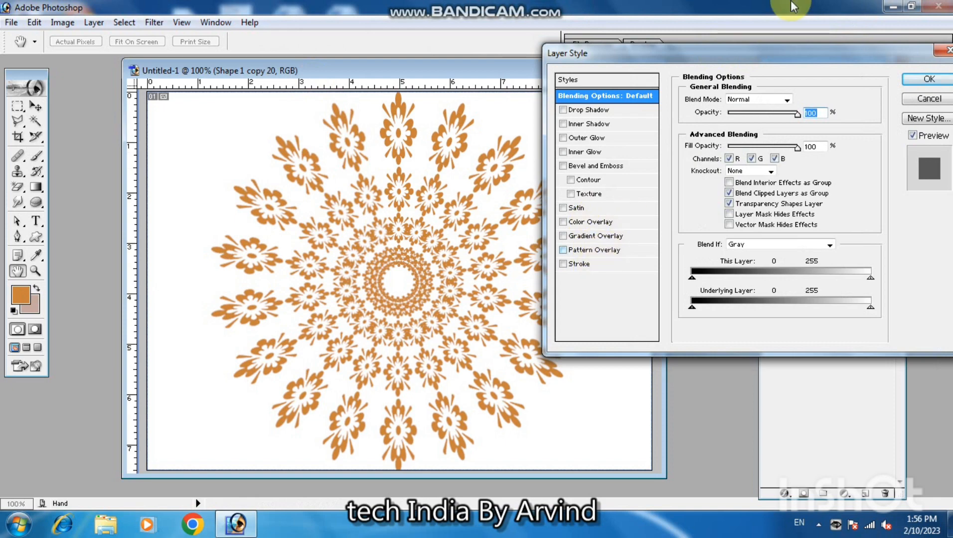
pyautogui.click(579, 264)
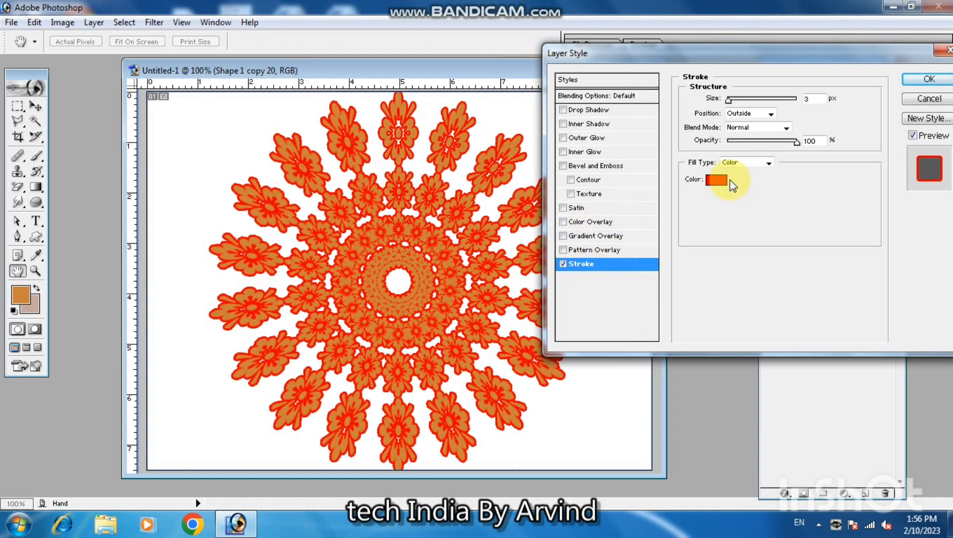
pyautogui.click(717, 180)
pyautogui.moveTo(630, 272); pyautogui.dragTo(697, 313)
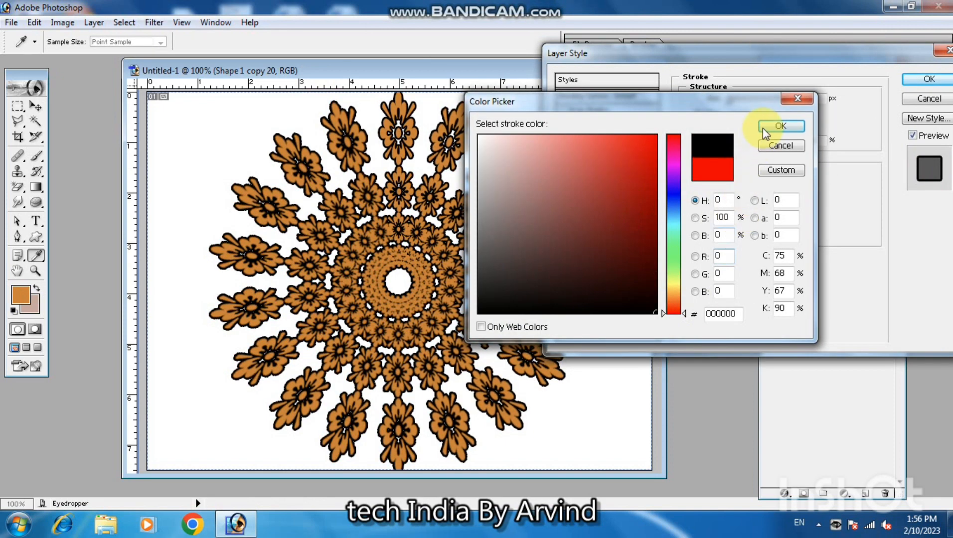
pyautogui.click(769, 126)
pyautogui.doubleClick(810, 104)
pyautogui.write('1')
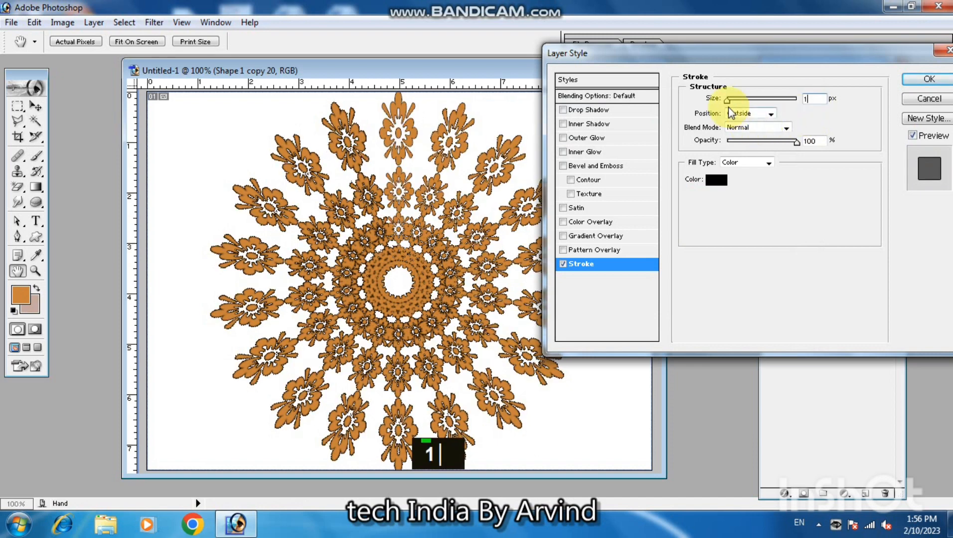
# Add a Gradient Overlay with the Orange, Yellow, Orange preset, Radial style and 80% scale.
pyautogui.click(611, 235)
pyautogui.click(776, 131)
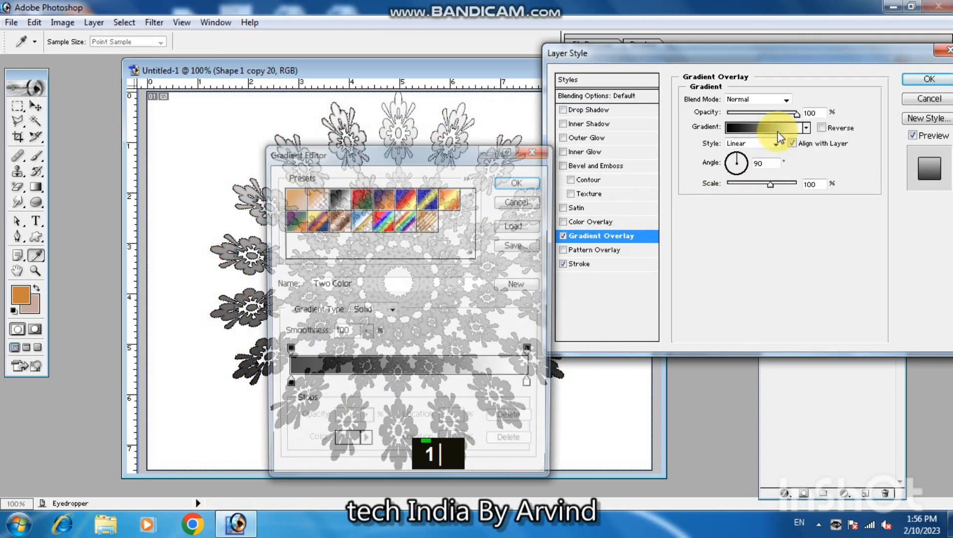
pyautogui.click(398, 229)
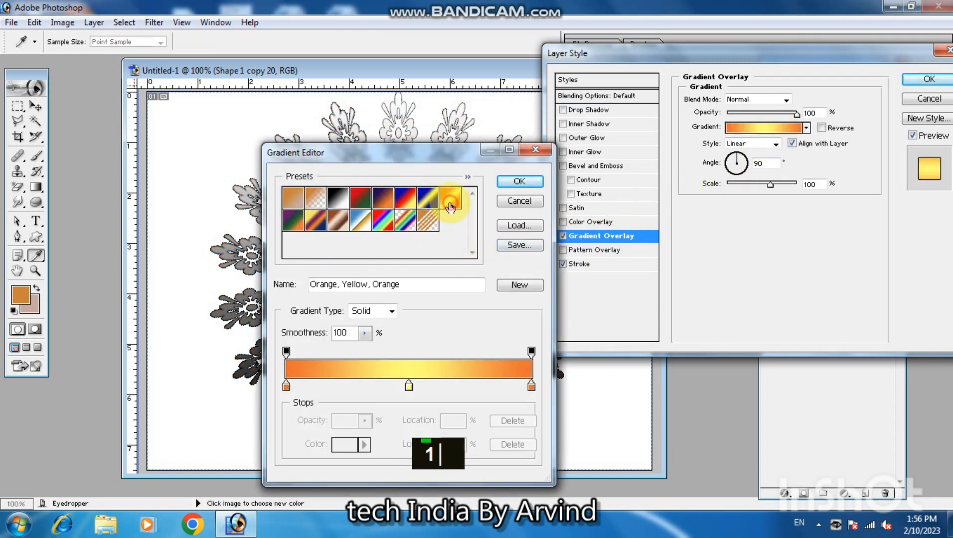
pyautogui.click(518, 181)
pyautogui.click(765, 145)
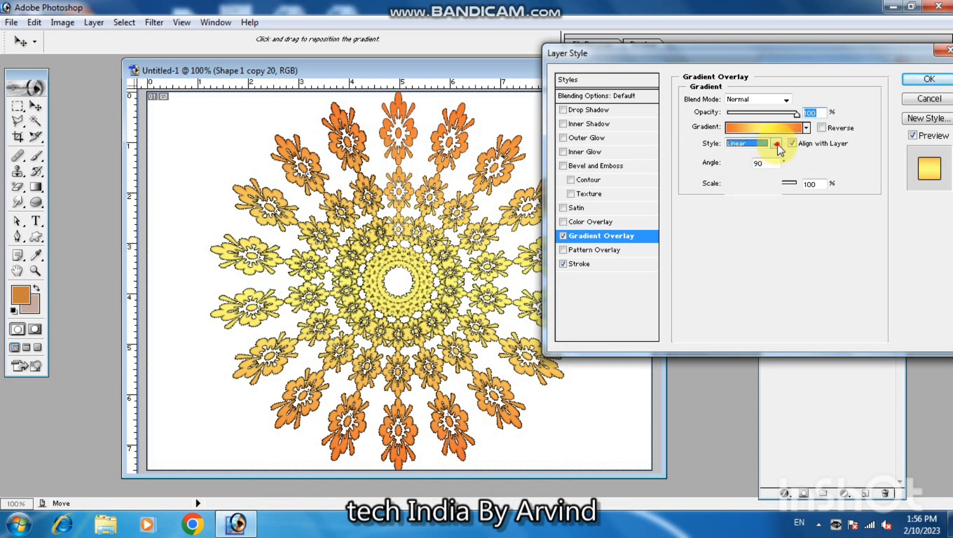
pyautogui.click(744, 154)
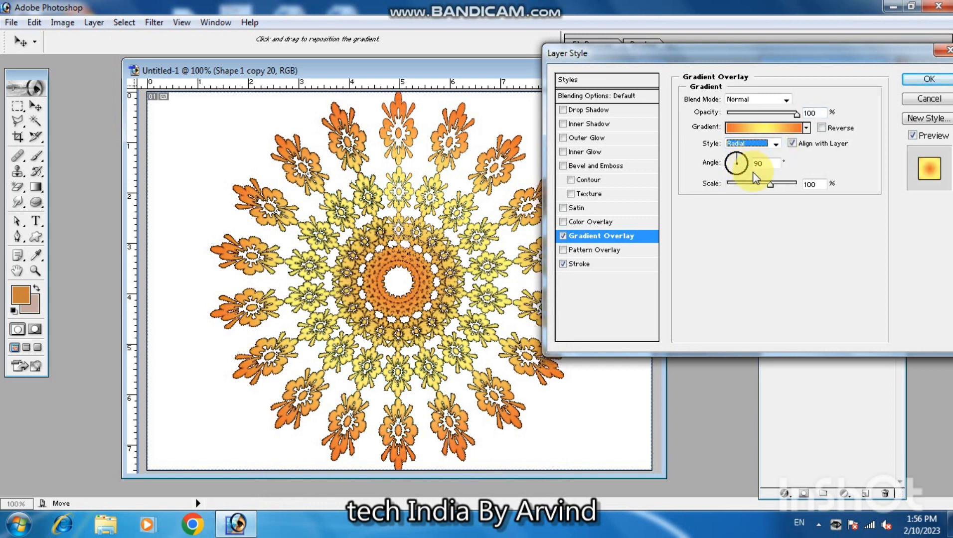
pyautogui.moveTo(770, 184); pyautogui.dragTo(759, 186)
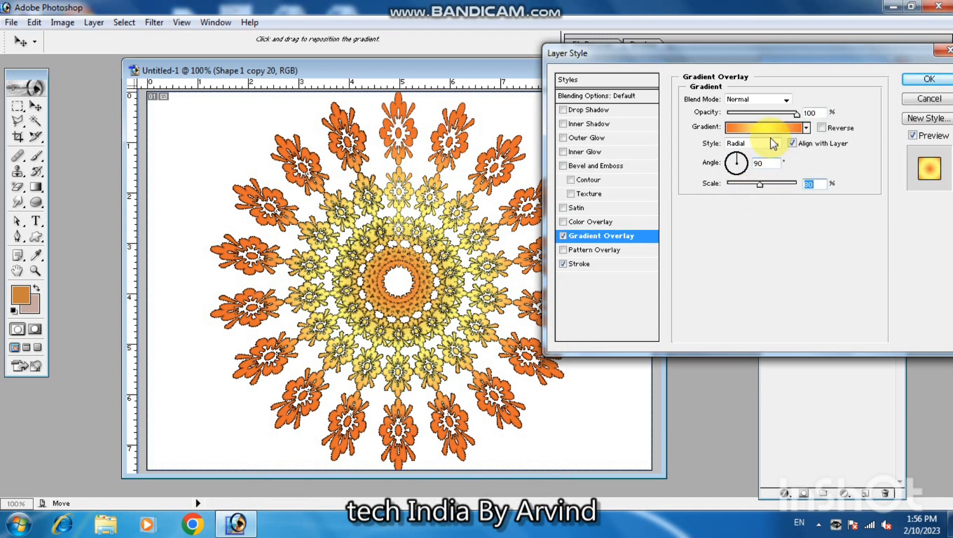
# Open the overlay's gradient for editing and recolour its starting colour stop dark red.
pyautogui.click(771, 130)
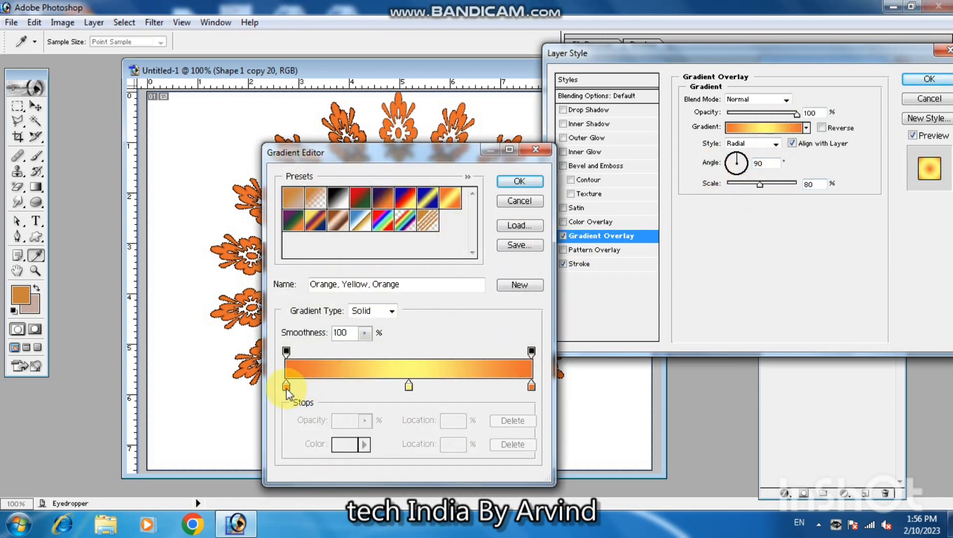
pyautogui.click(286, 386)
pyautogui.click(344, 444)
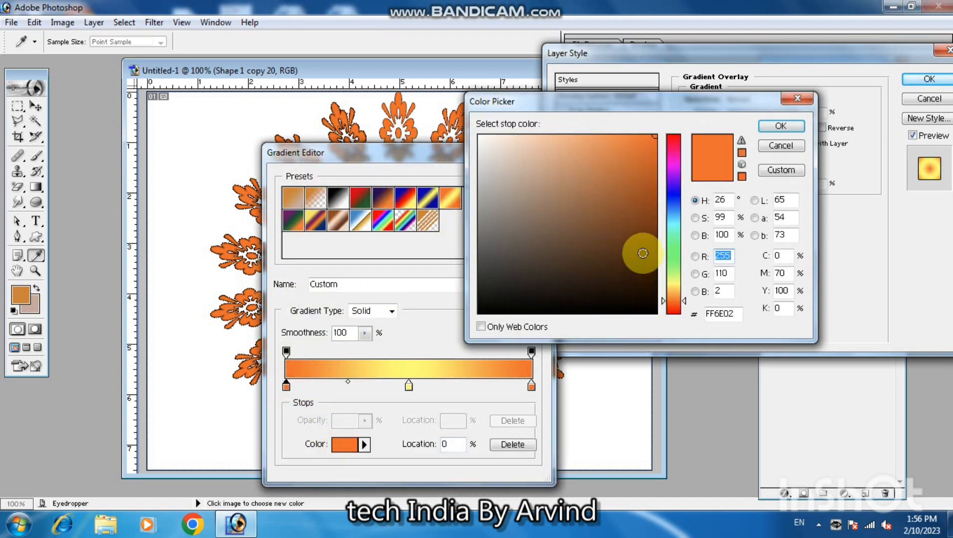
pyautogui.moveTo(676, 149); pyautogui.dragTo(677, 127)
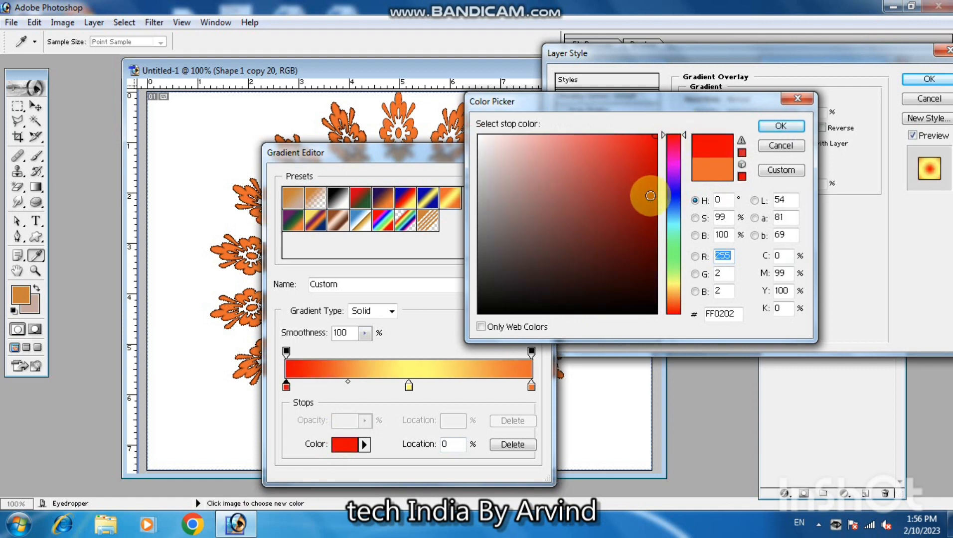
pyautogui.click(781, 126)
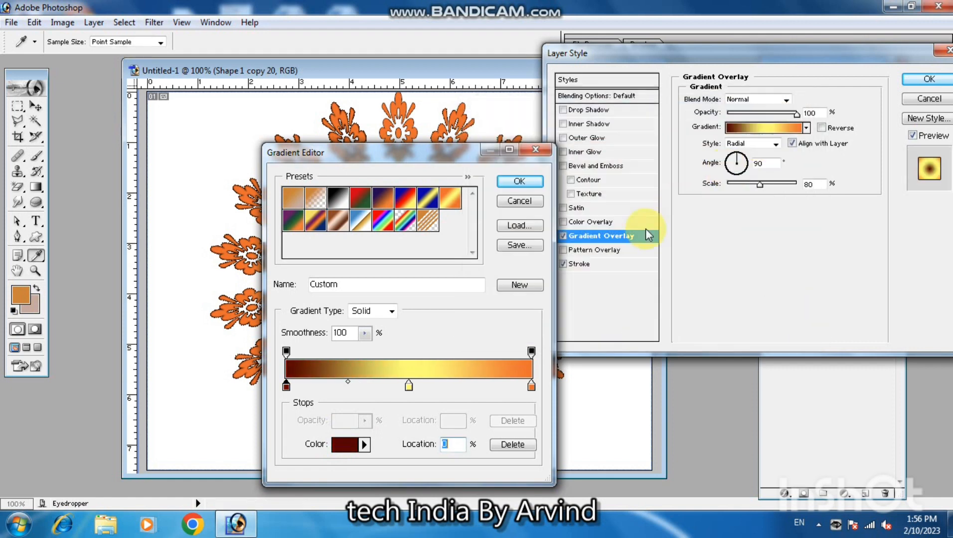
# Reduce the gradient to two colour stops, with orange at the start and yellow at the end.
pyautogui.click(531, 386)
pyautogui.press('Delete')
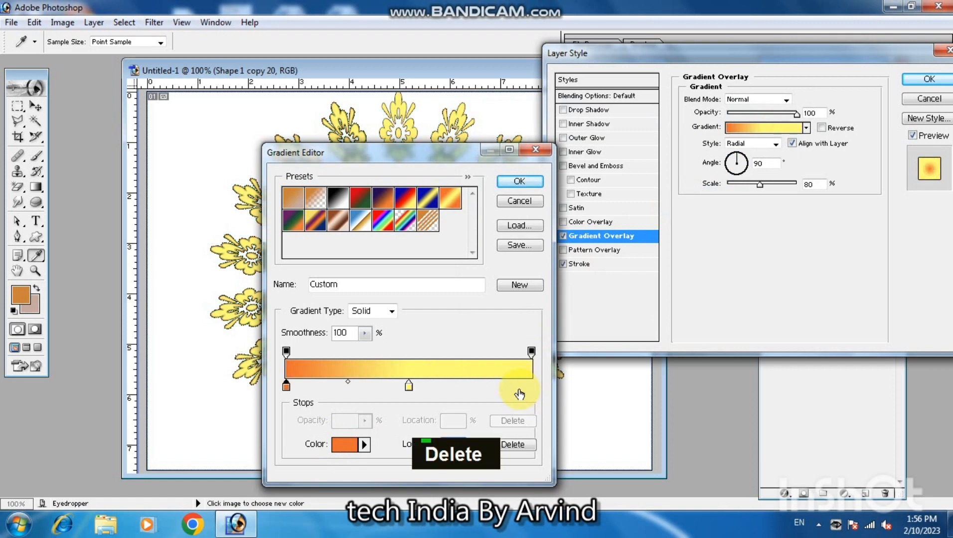
pyautogui.moveTo(409, 394); pyautogui.dragTo(545, 391)
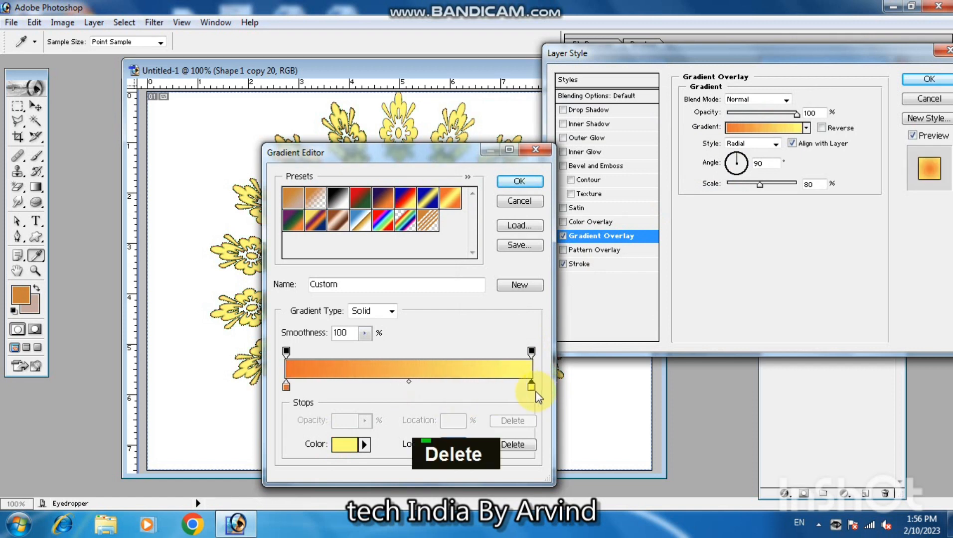
# Recolour the gradient's end colour stop to red (FF0000).
pyautogui.click(344, 444)
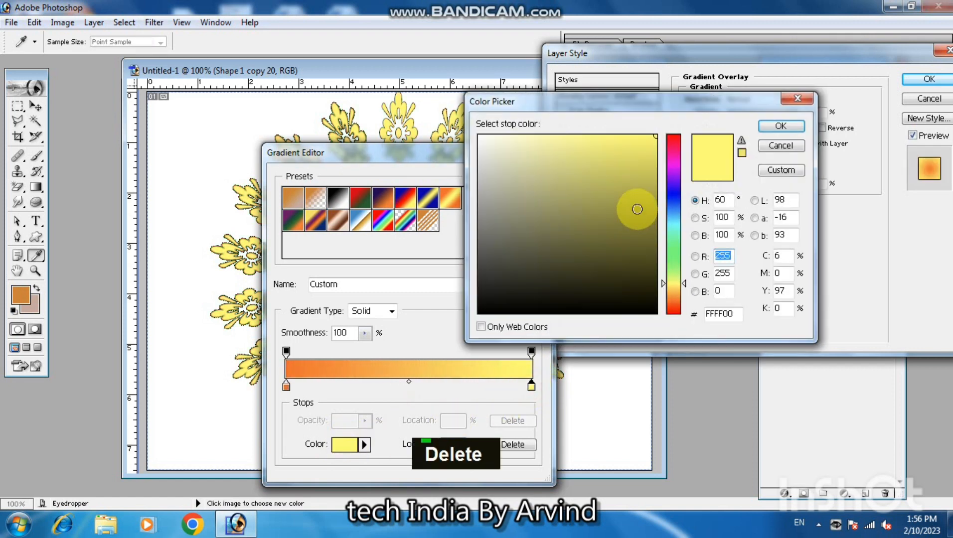
pyautogui.moveTo(673, 280); pyautogui.dragTo(676, 353)
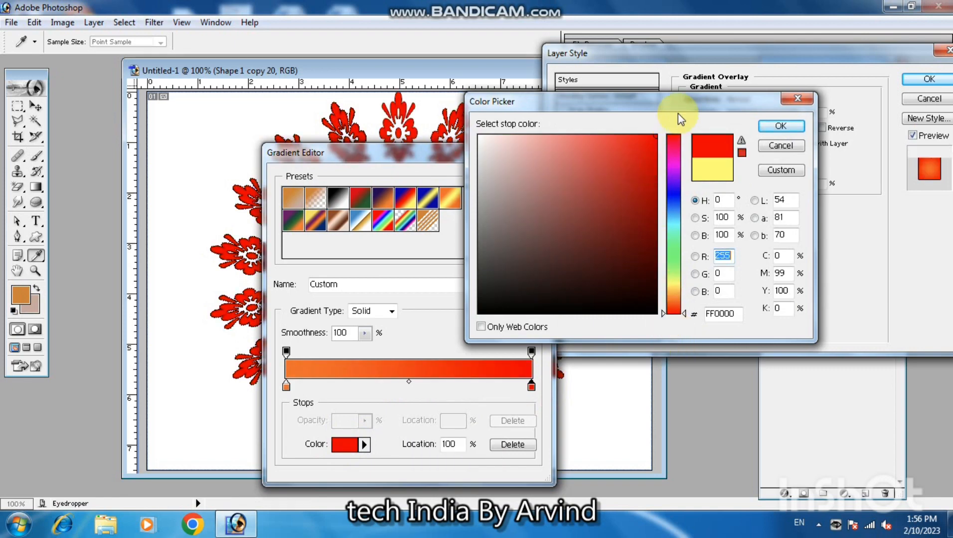
pyautogui.click(780, 126)
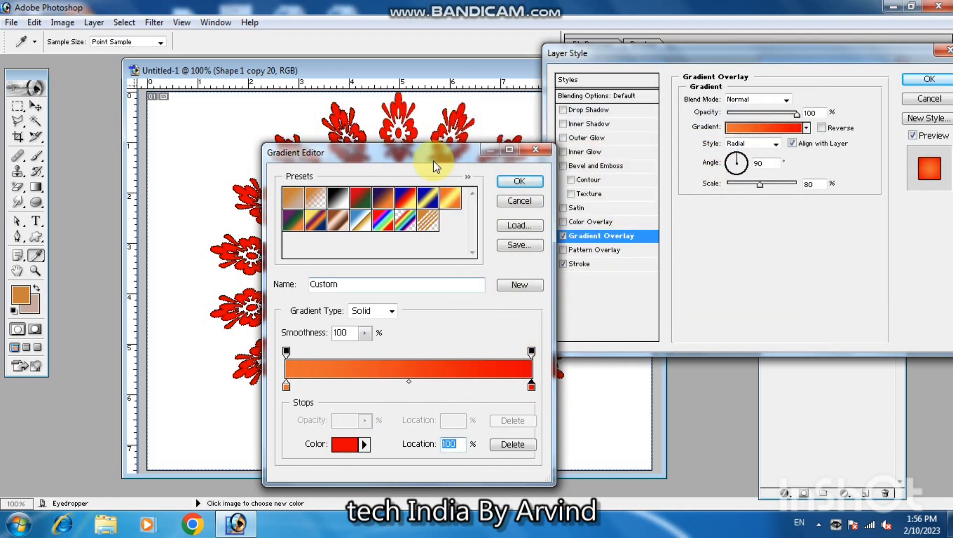
# Add a red (FF0000) colour stop to the gradient at 48% location.
pyautogui.moveTo(433, 148); pyautogui.dragTo(732, 73)
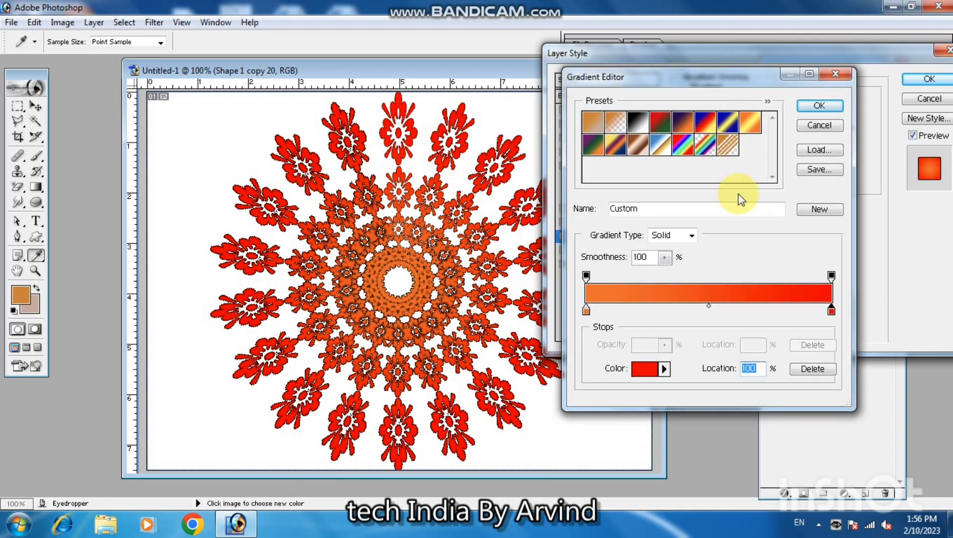
pyautogui.click(704, 312)
pyautogui.click(648, 368)
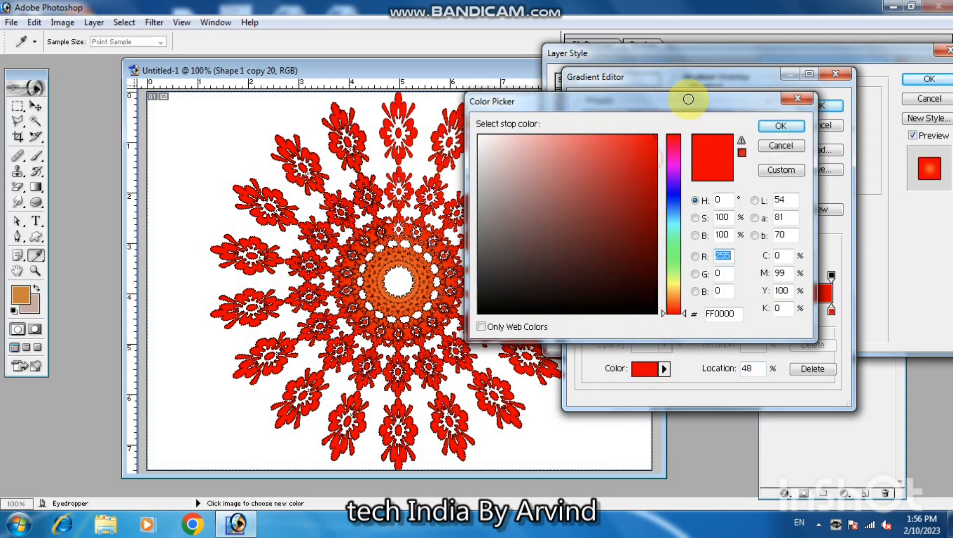
pyautogui.click(784, 125)
# Recolour the gradient's end stop dark red (9E0000), accept the gradient and set the overlay scale to about 137%.
pyautogui.click(831, 311)
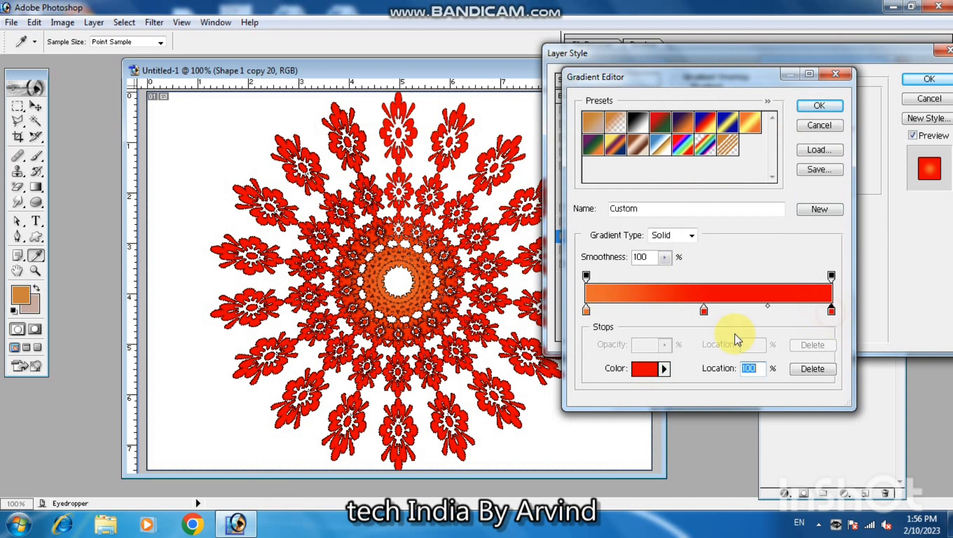
pyautogui.click(644, 369)
pyautogui.moveTo(645, 261)
pyautogui.mouseDown()
pyautogui.moveTo(661, 264)
pyautogui.moveTo(648, 246)
pyautogui.moveTo(656, 214)
pyautogui.moveTo(673, 202)
pyautogui.mouseUp()
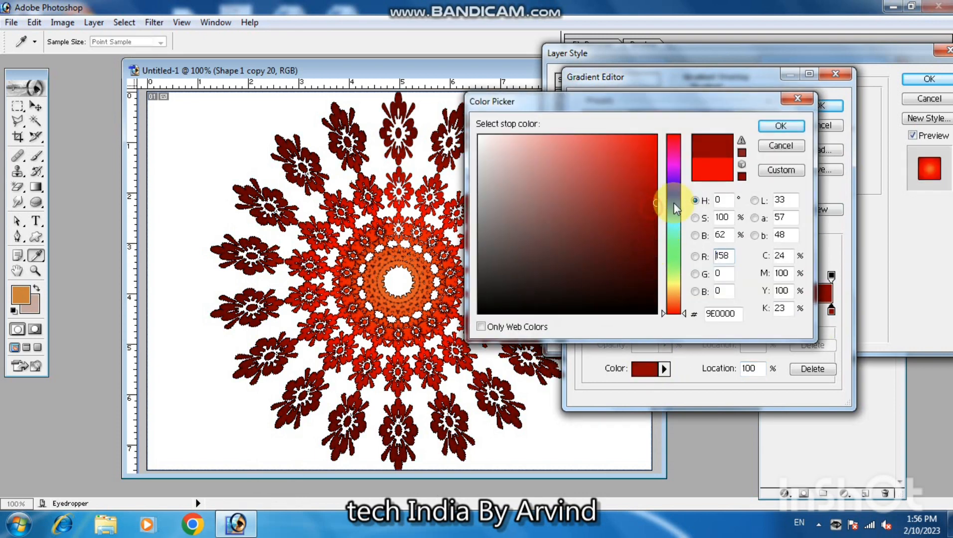
pyautogui.click(787, 129)
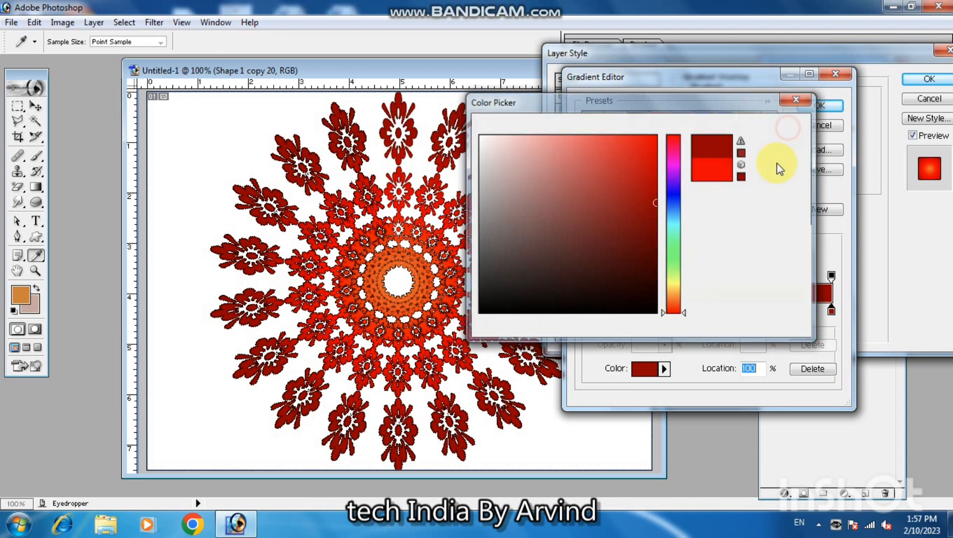
pyautogui.click(818, 106)
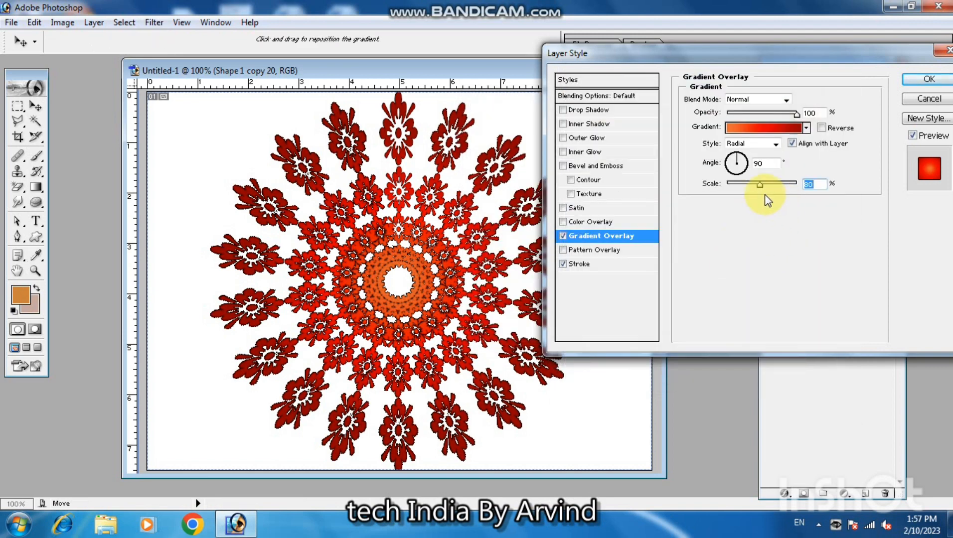
pyautogui.moveTo(772, 186); pyautogui.dragTo(789, 187)
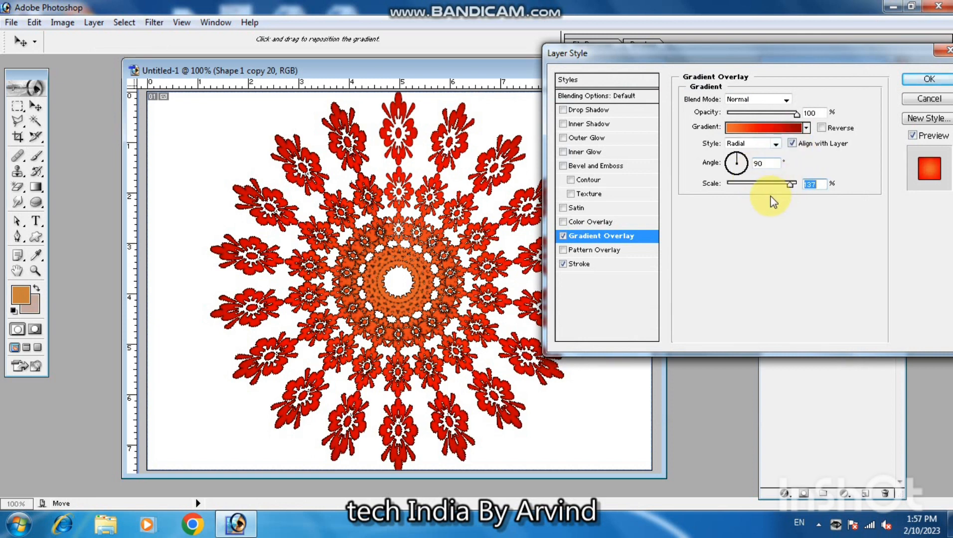
# Apply a black Drop Shadow in Normal blend mode with 7 px distance and 9 px size to the ornament layer.
pyautogui.click(593, 110)
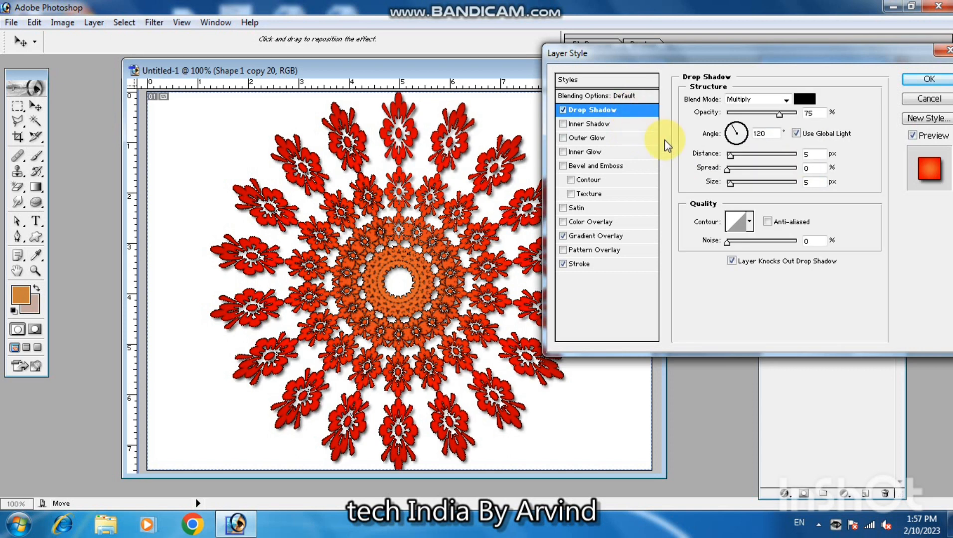
pyautogui.click(757, 99)
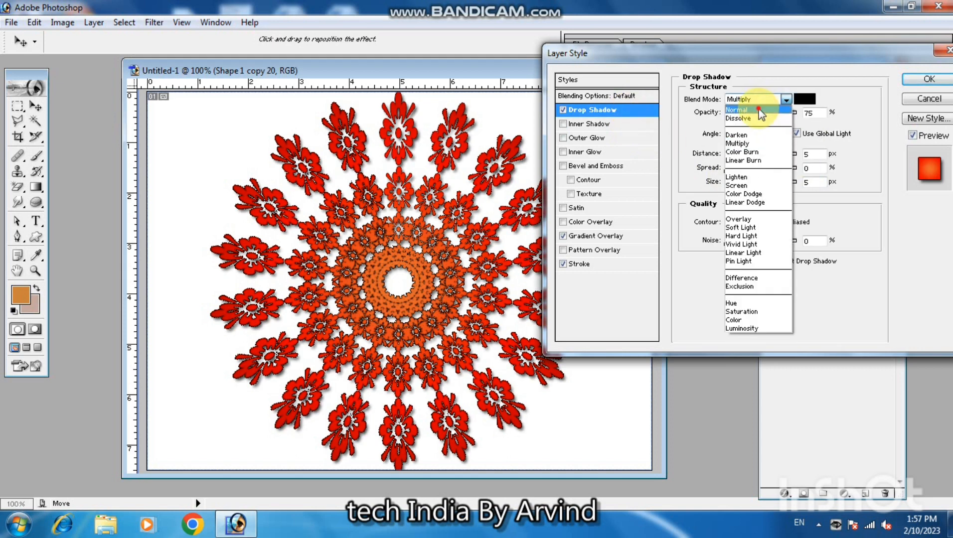
pyautogui.click(750, 96)
pyautogui.moveTo(731, 161); pyautogui.dragTo(733, 182)
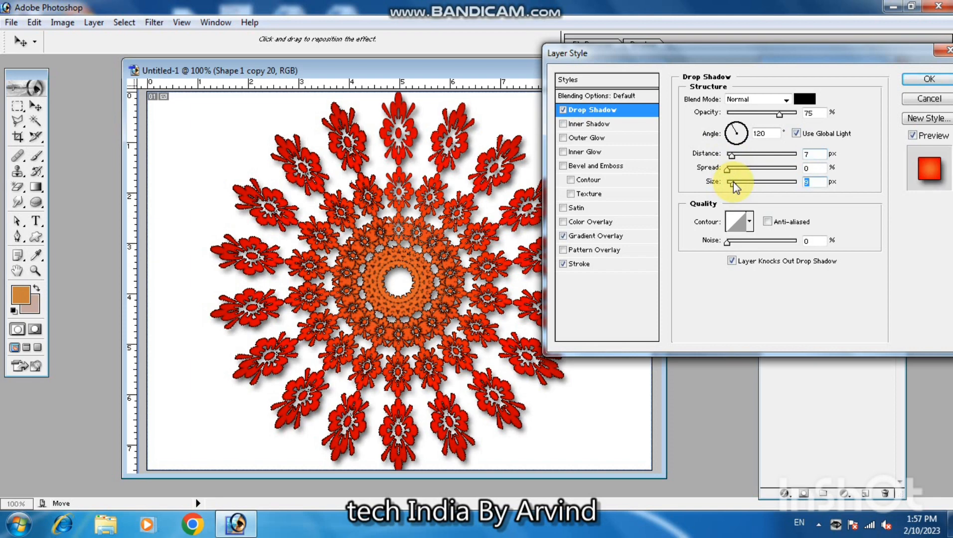
pyautogui.click(909, 82)
pyautogui.click(835, 200)
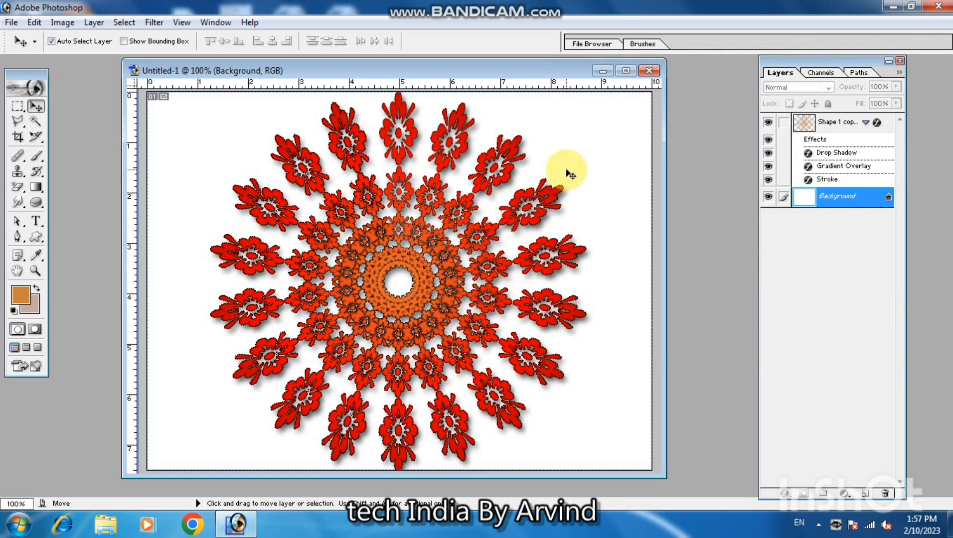
# Reopen the ornament layer's blending options, set the Stroke size to 2 px and switch the Stroke effect off.
pyautogui.click(841, 124)
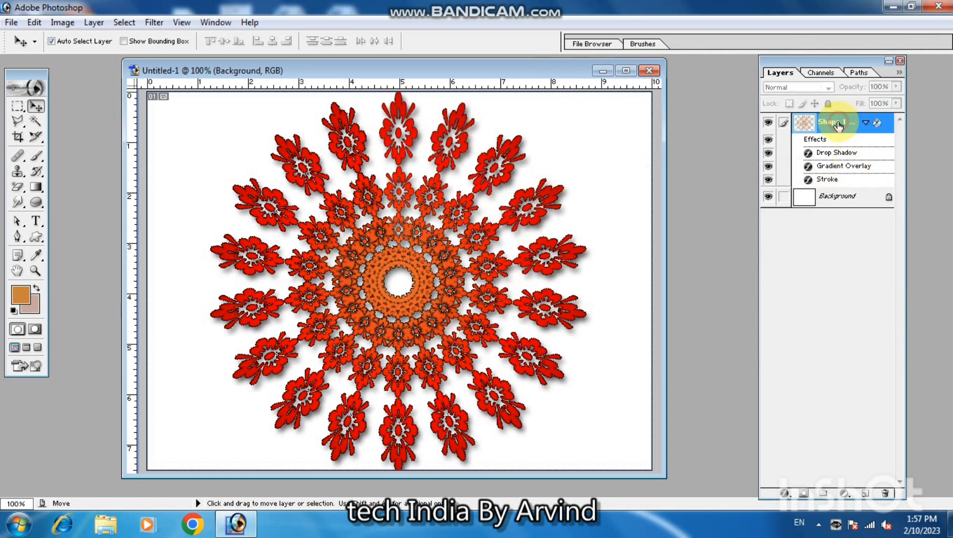
pyautogui.rightClick(832, 126)
pyautogui.click(822, 149)
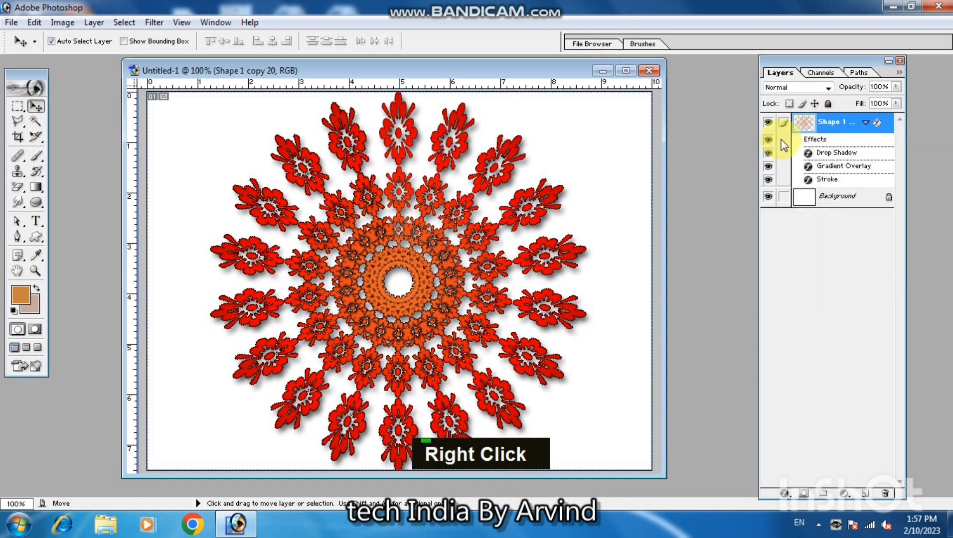
pyautogui.click(583, 265)
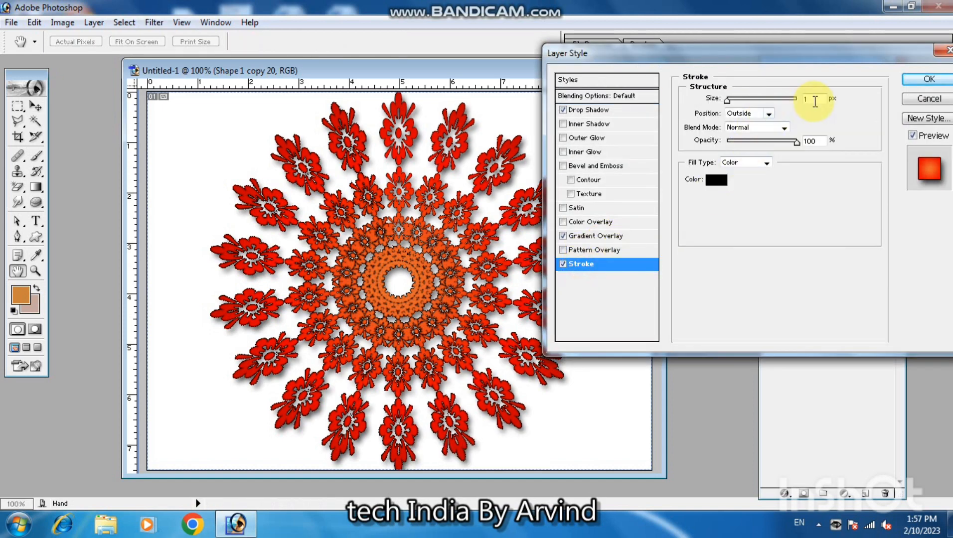
pyautogui.doubleClick(806, 99)
pyautogui.write('2')
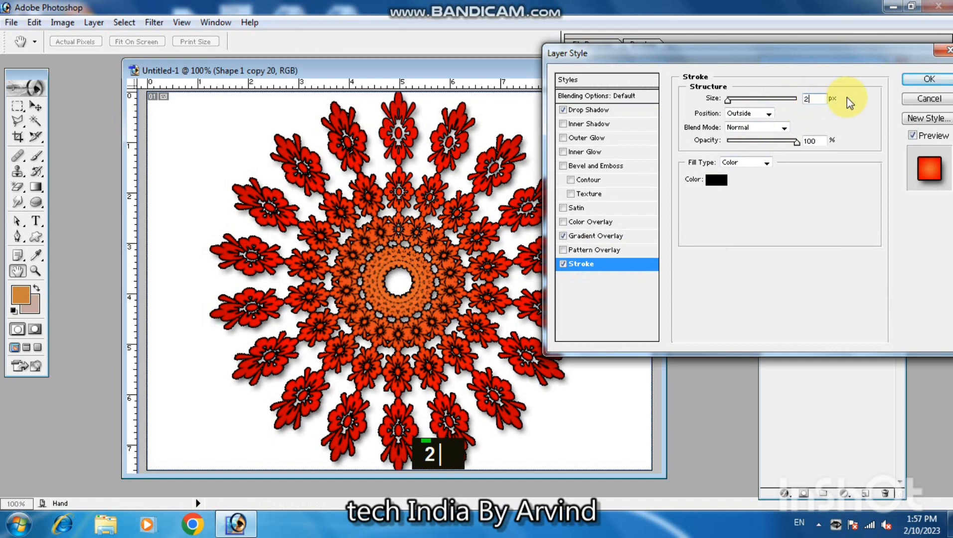
pyautogui.click(563, 263)
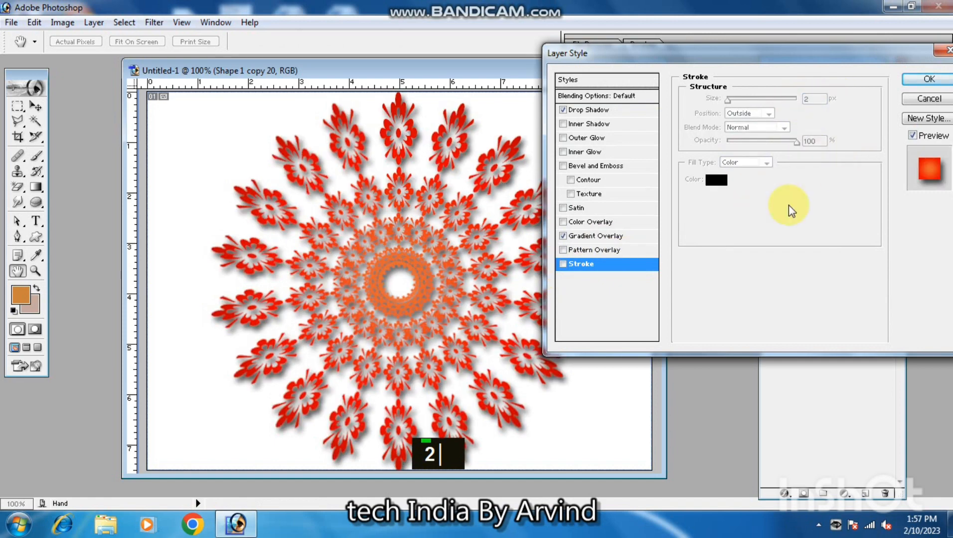
# Lower the drop shadow's opacity to 18%.
pyautogui.click(622, 113)
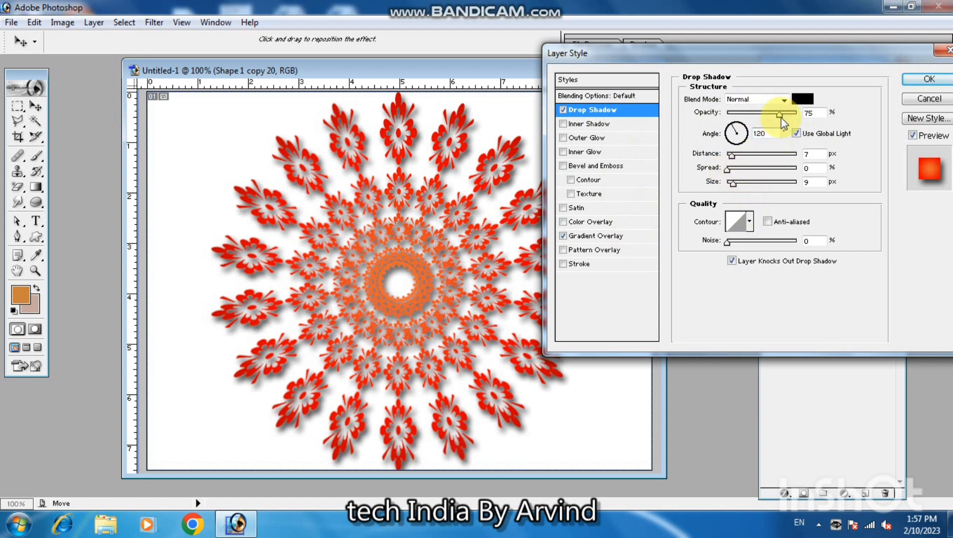
pyautogui.moveTo(781, 119); pyautogui.dragTo(740, 119)
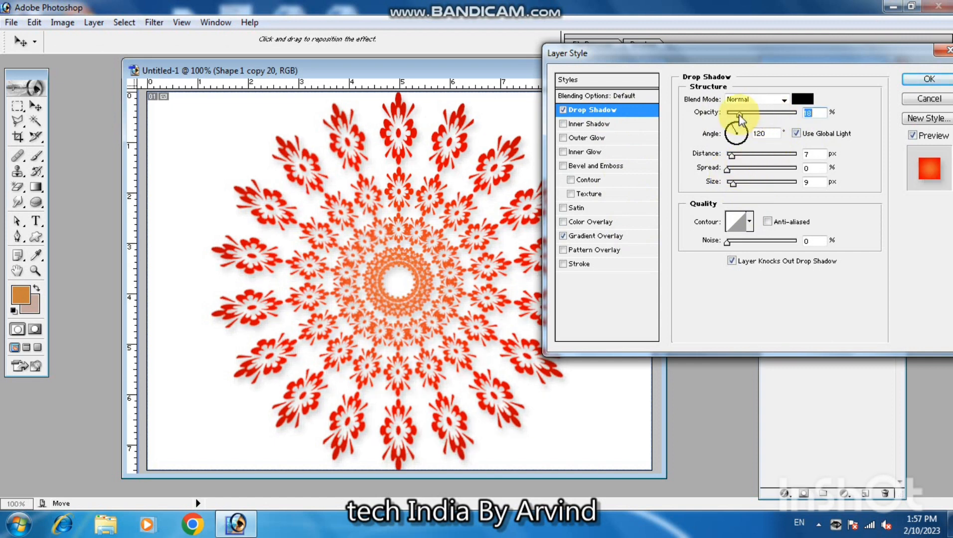
# Add a Smooth Inner Bevel to the ornament layer with 61% depth, 4 px size and 0 px soften.
pyautogui.click(618, 165)
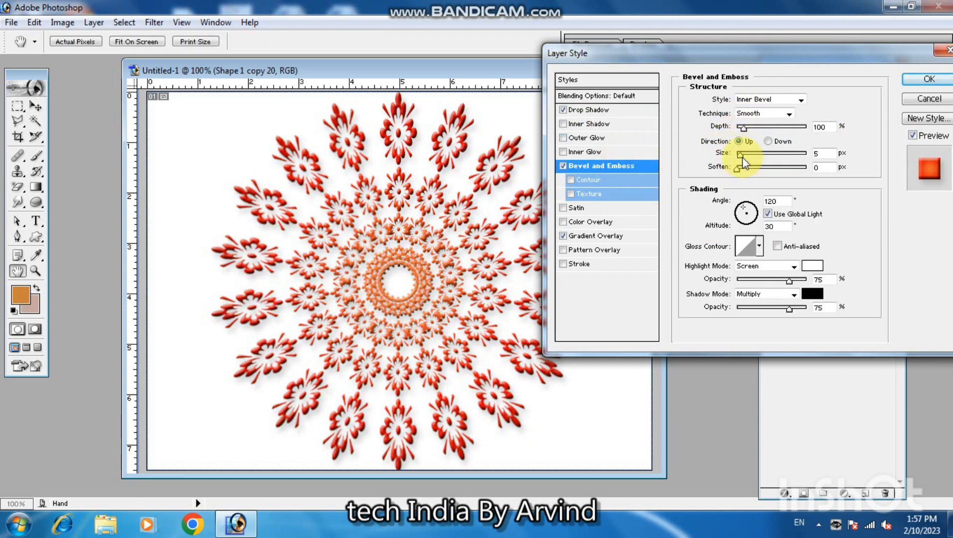
pyautogui.moveTo(745, 128); pyautogui.dragTo(842, 128)
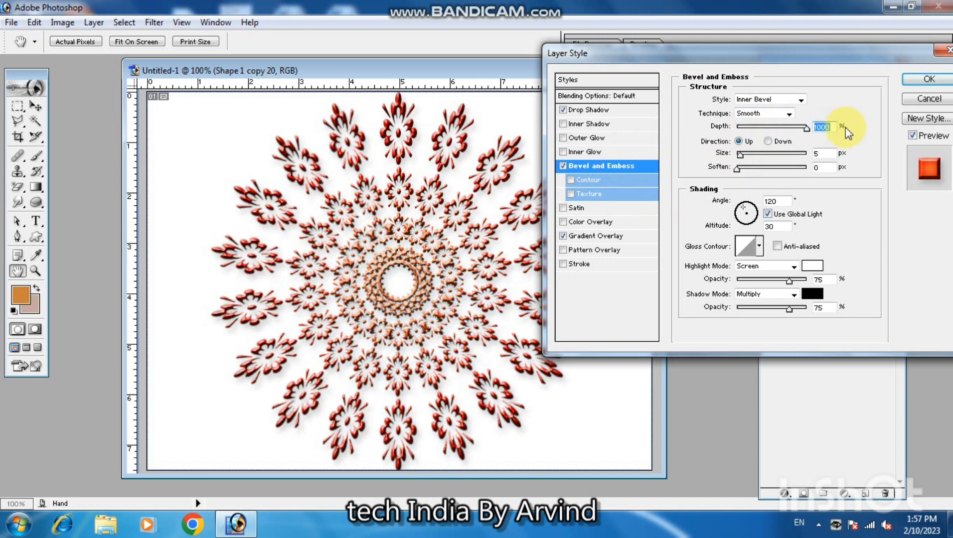
pyautogui.click(745, 128)
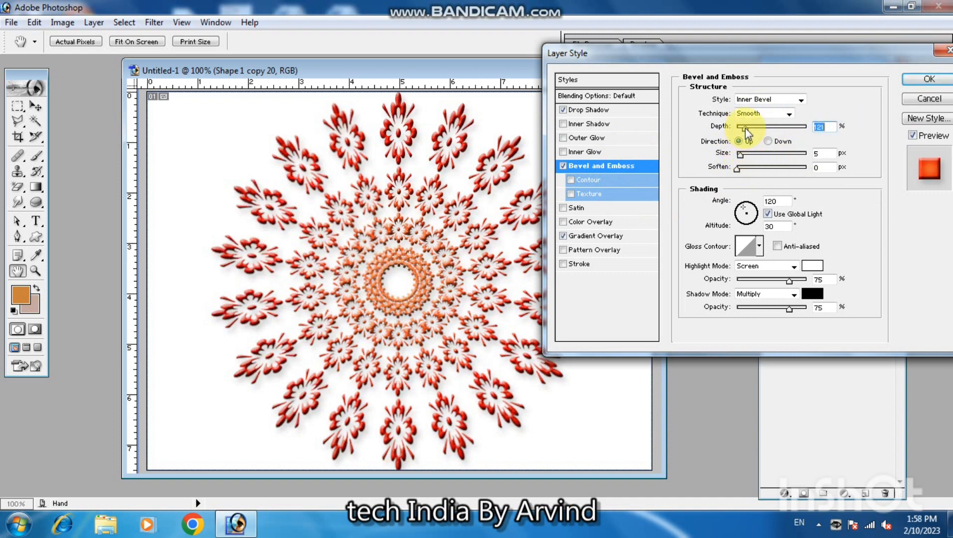
pyautogui.click(742, 128)
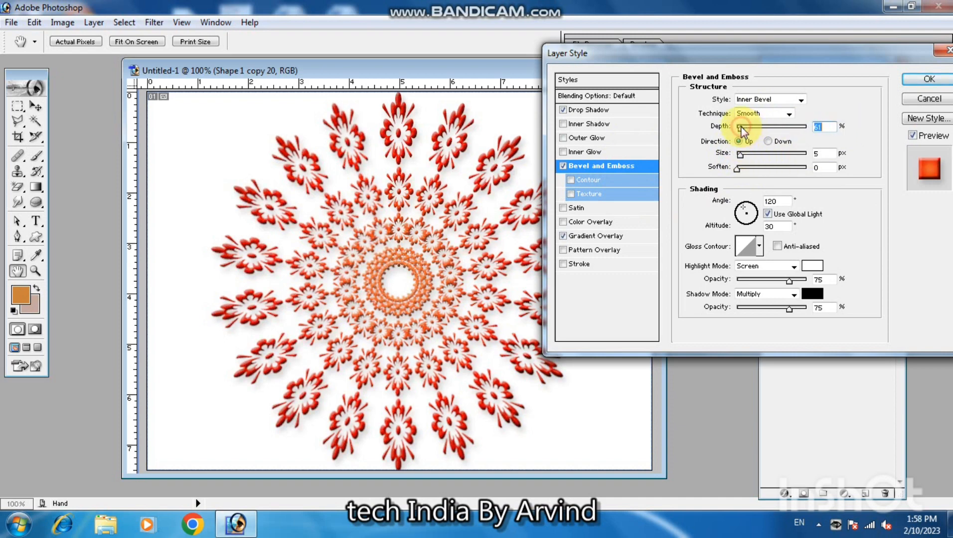
pyautogui.click(739, 154)
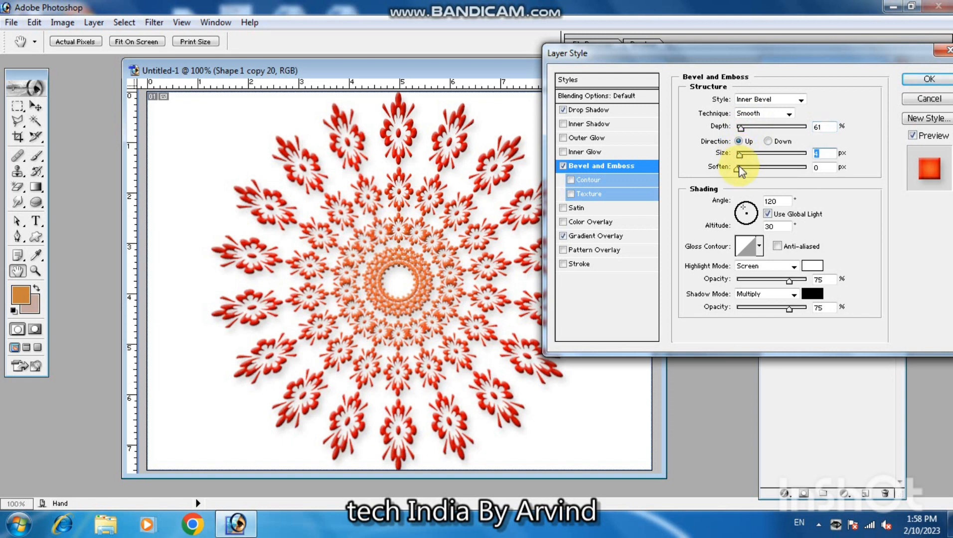
pyautogui.moveTo(762, 171); pyautogui.dragTo(681, 174)
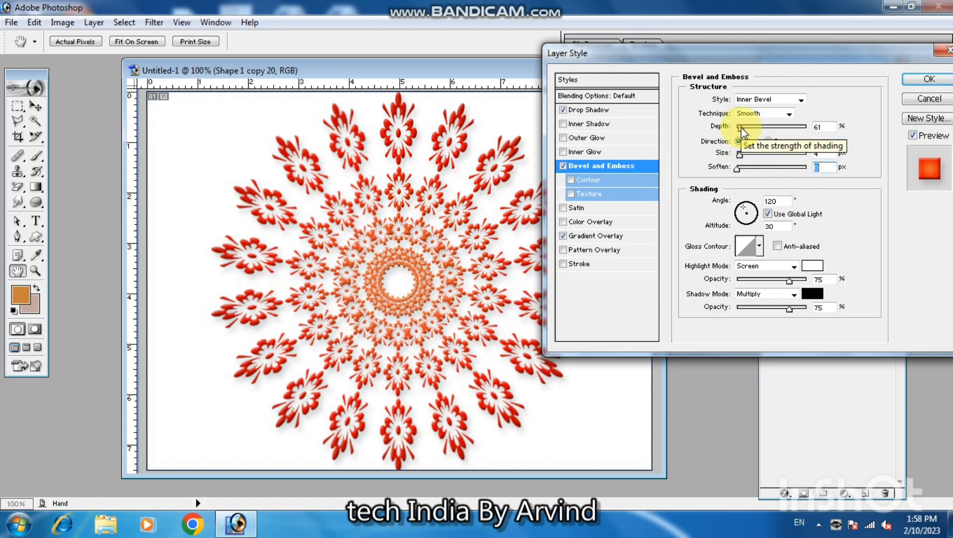
# Reduce the drop shadow to 2 px size with a very faint opacity and apply the layer style.
pyautogui.click(627, 114)
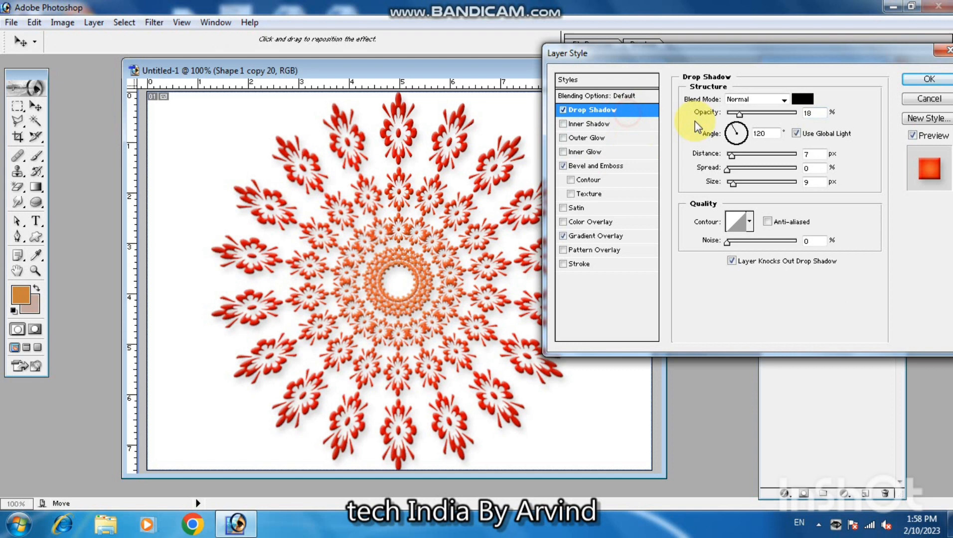
pyautogui.click(735, 114)
pyautogui.moveTo(736, 114); pyautogui.dragTo(734, 115)
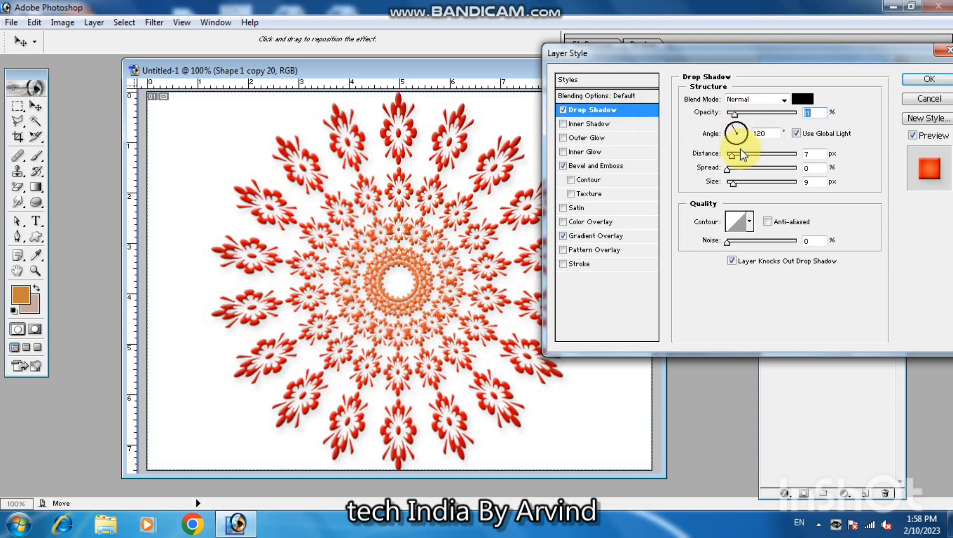
pyautogui.moveTo(738, 155); pyautogui.dragTo(711, 182)
pyautogui.click(734, 182)
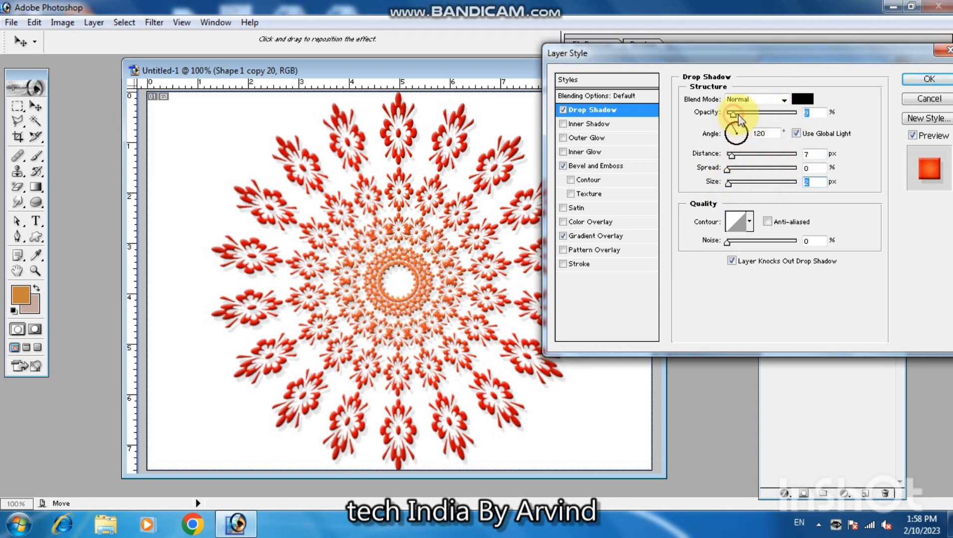
pyautogui.moveTo(738, 115)
pyautogui.mouseDown()
pyautogui.moveTo(756, 116)
pyautogui.moveTo(736, 116)
pyautogui.mouseUp()
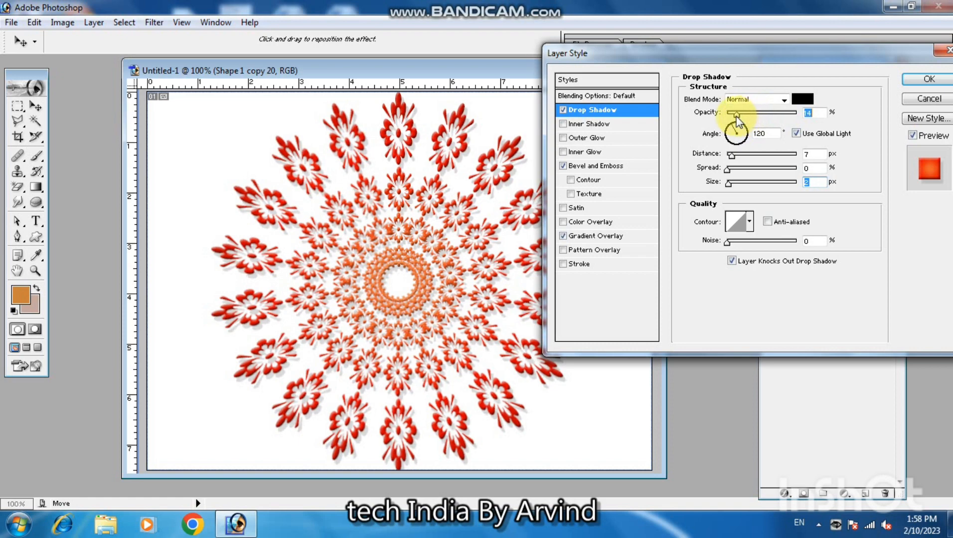
pyautogui.press('Return')
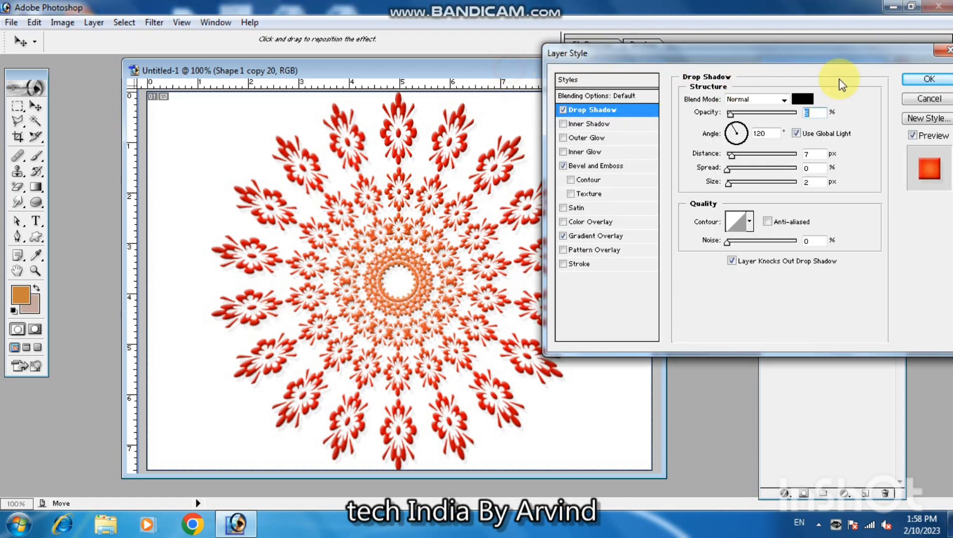
pyautogui.click(926, 78)
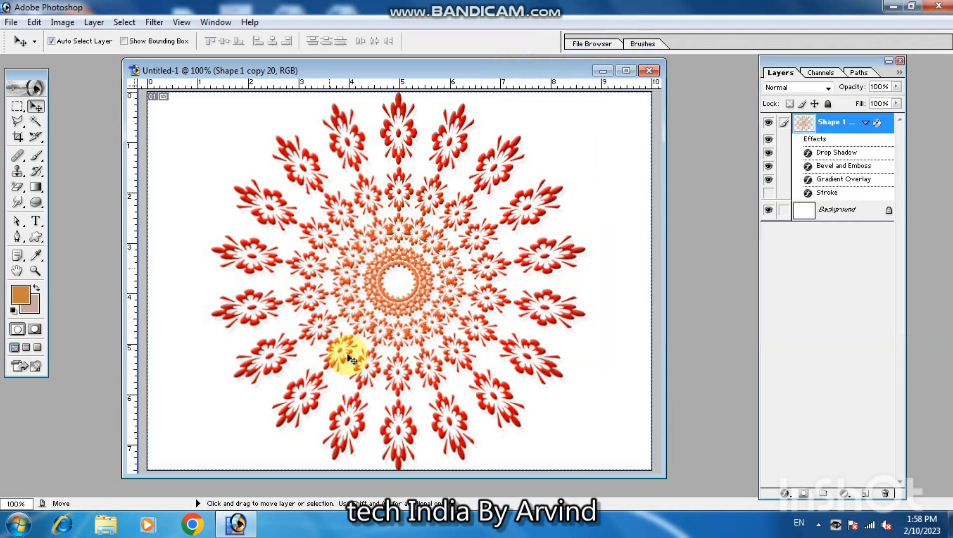
# Maximize the document window and add a new empty layer directly above the Background.
pyautogui.click(573, 198)
pyautogui.click(626, 71)
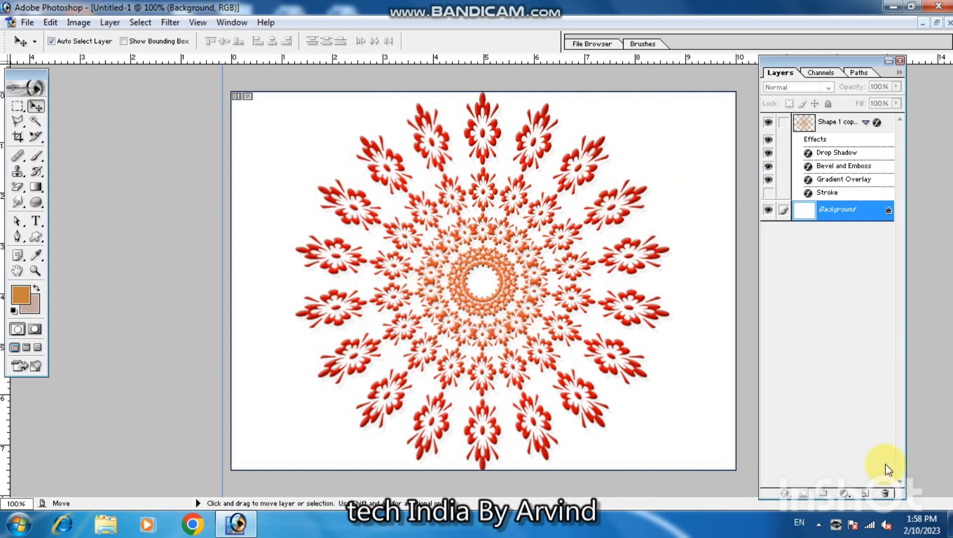
pyautogui.click(868, 495)
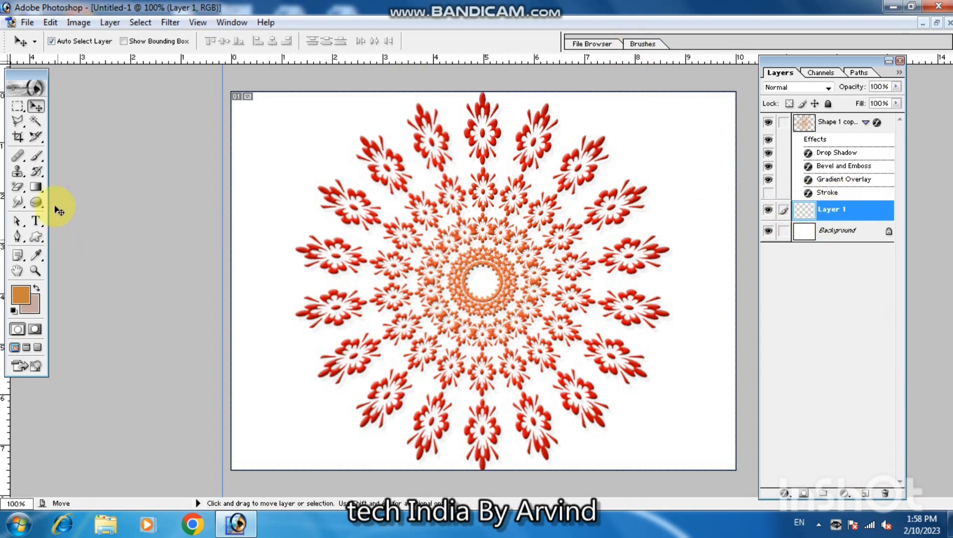
# Try a rainbow radial gradient on Layer 1, from the ornament's centre out towards the canvas's lower-right corner, and undo it.
pyautogui.click(35, 187)
pyautogui.click(142, 42)
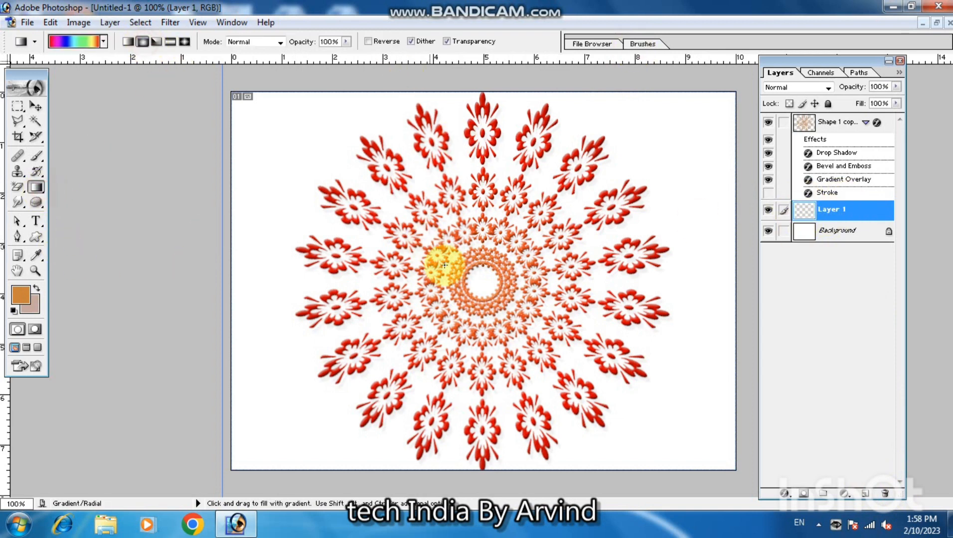
pyautogui.moveTo(480, 282); pyautogui.dragTo(698, 445)
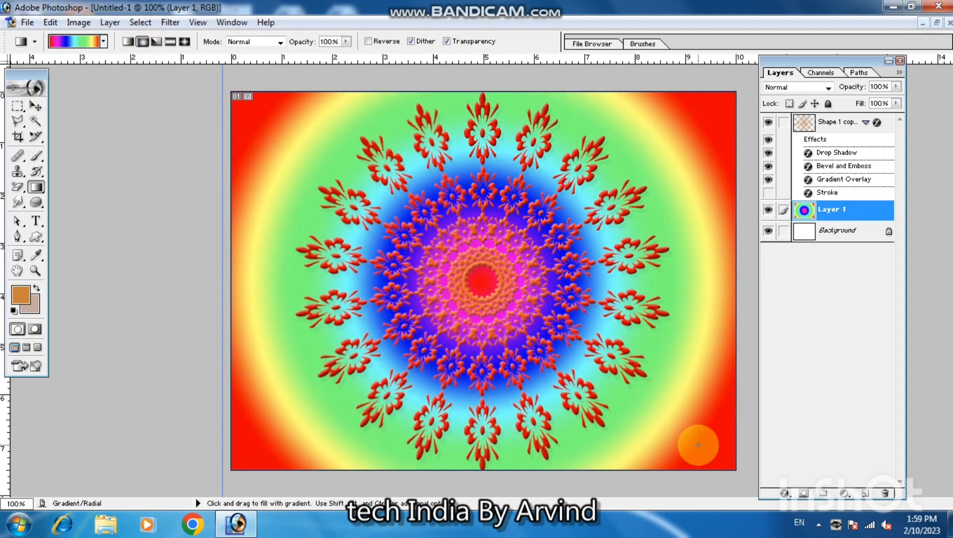
pyautogui.hotkey('ctrl', 'z')
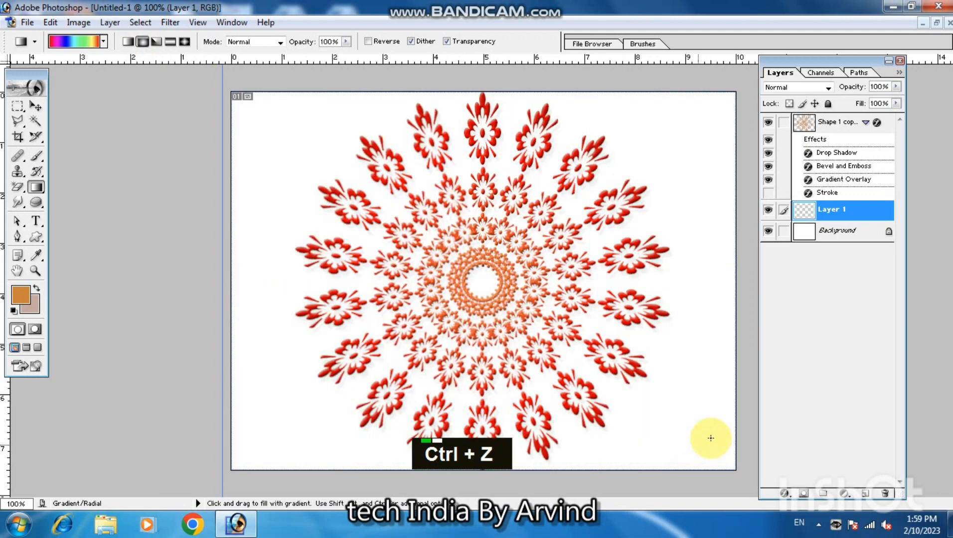
# Delete the empty Layer 1 above the Background and switch to the Move tool.
pyautogui.click(889, 496)
pyautogui.click(462, 205)
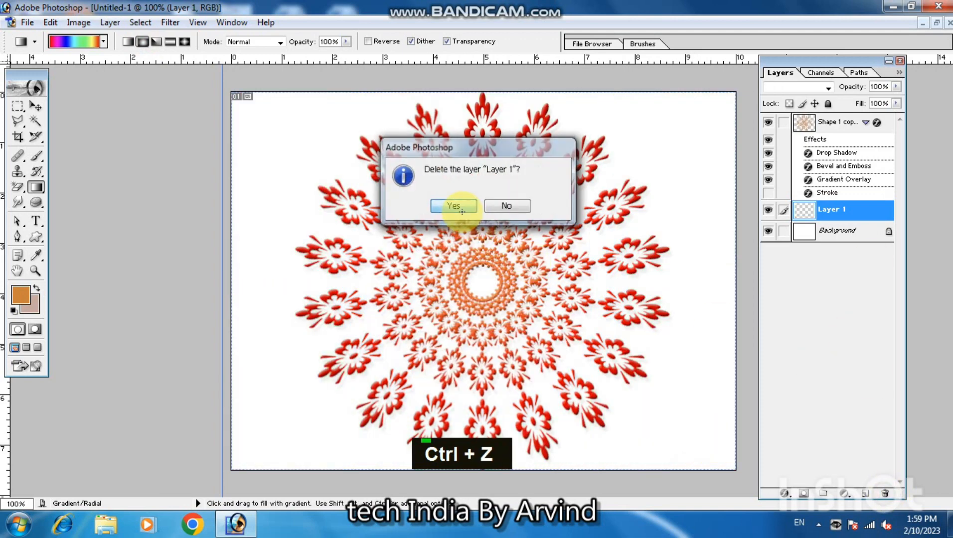
pyautogui.click(37, 106)
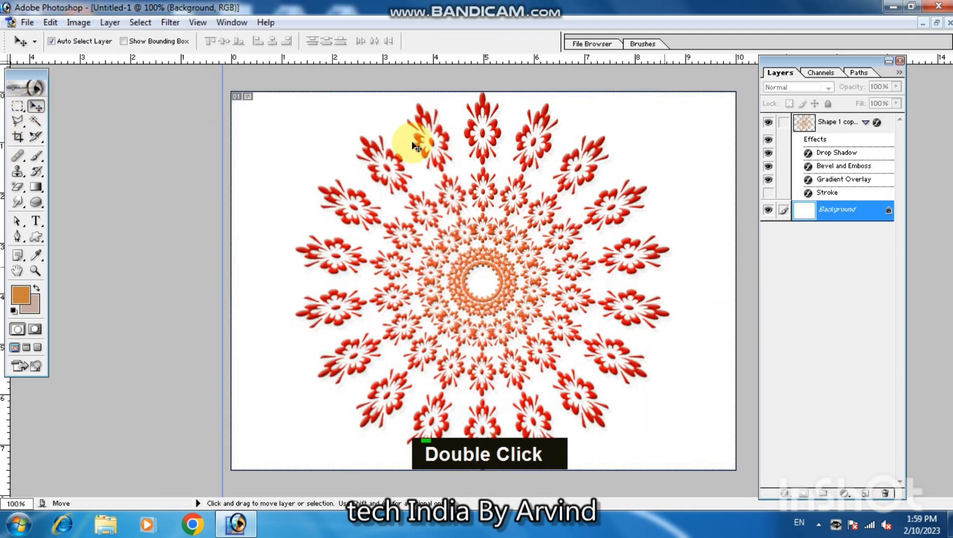
pyautogui.doubleClick(664, 425)
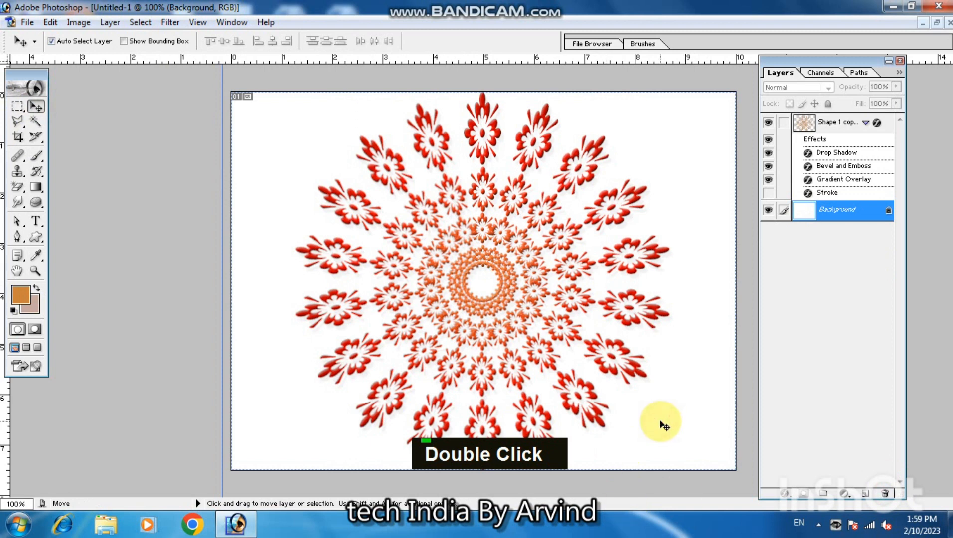